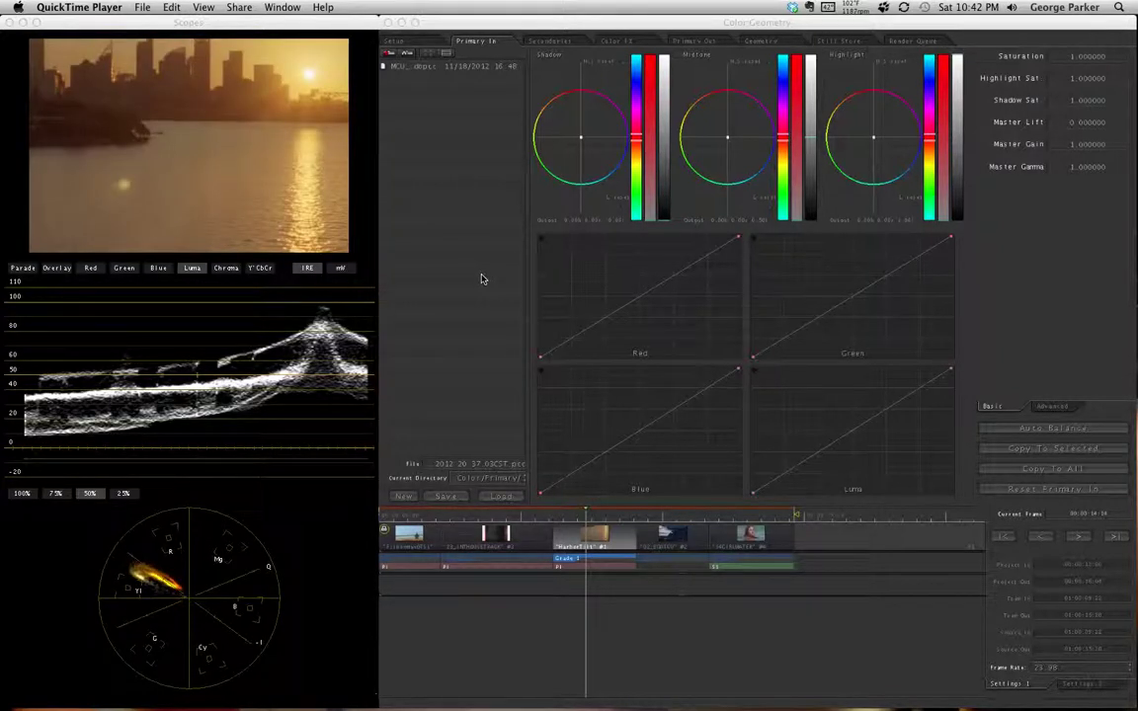
# - Bring the Color window in front of QuickTime Player, showing the harbour sunset clip
pyautogui.click(591, 514)
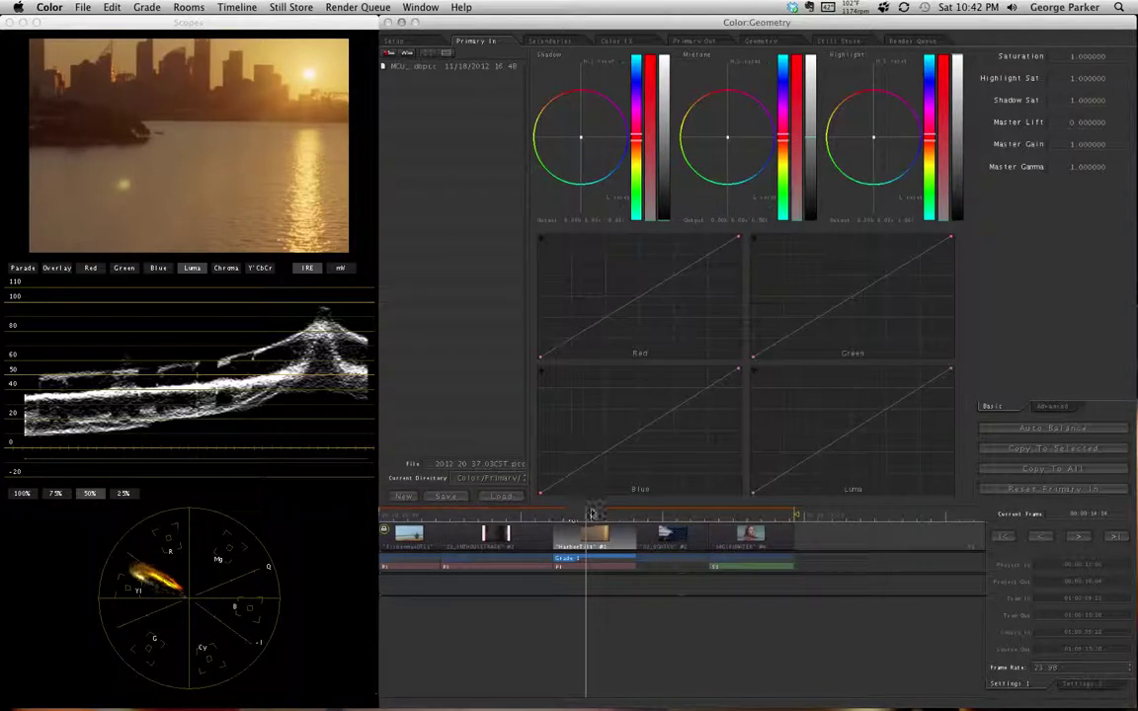
# - Scrub to a later sunset frame with the sun above the buildings, then enter the Secondaries room
pyautogui.moveTo(592, 514); pyautogui.dragTo(625, 518)
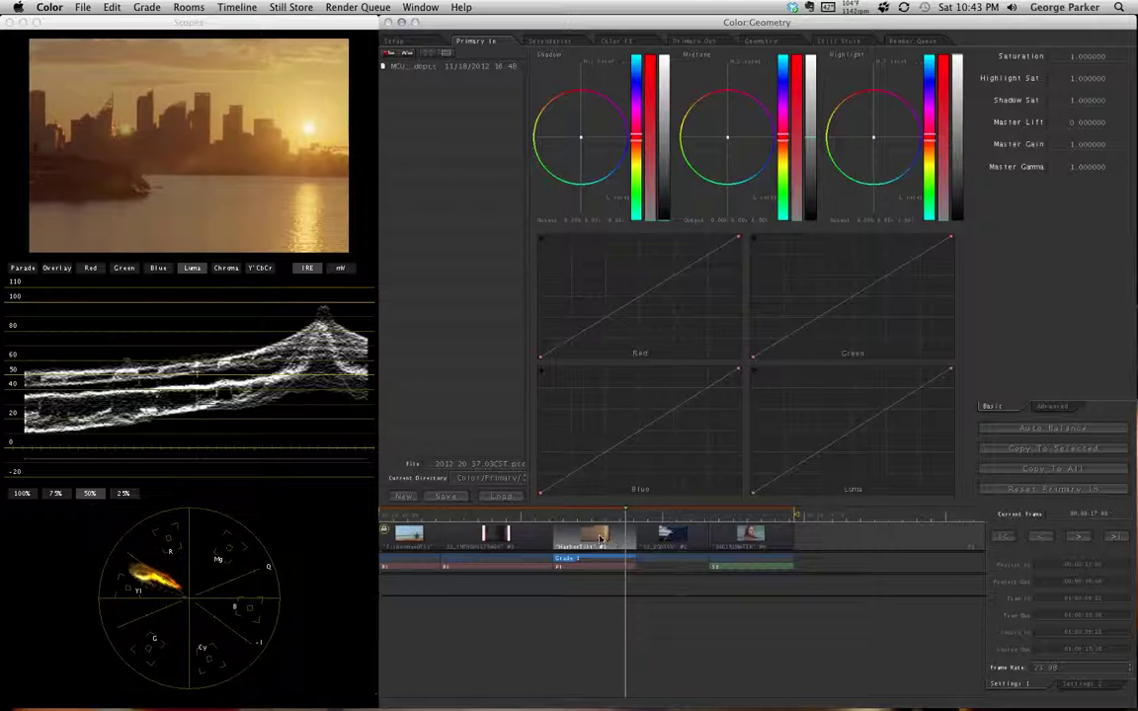
pyautogui.moveTo(594, 522); pyautogui.dragTo(620, 524)
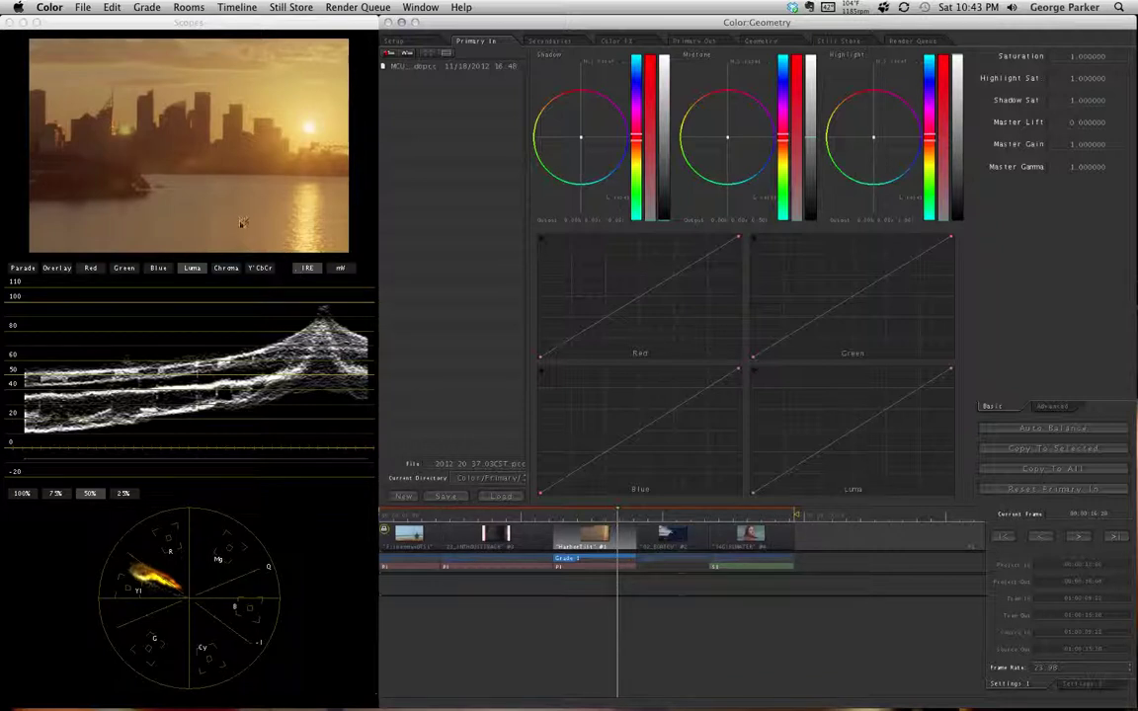
pyautogui.click(624, 515)
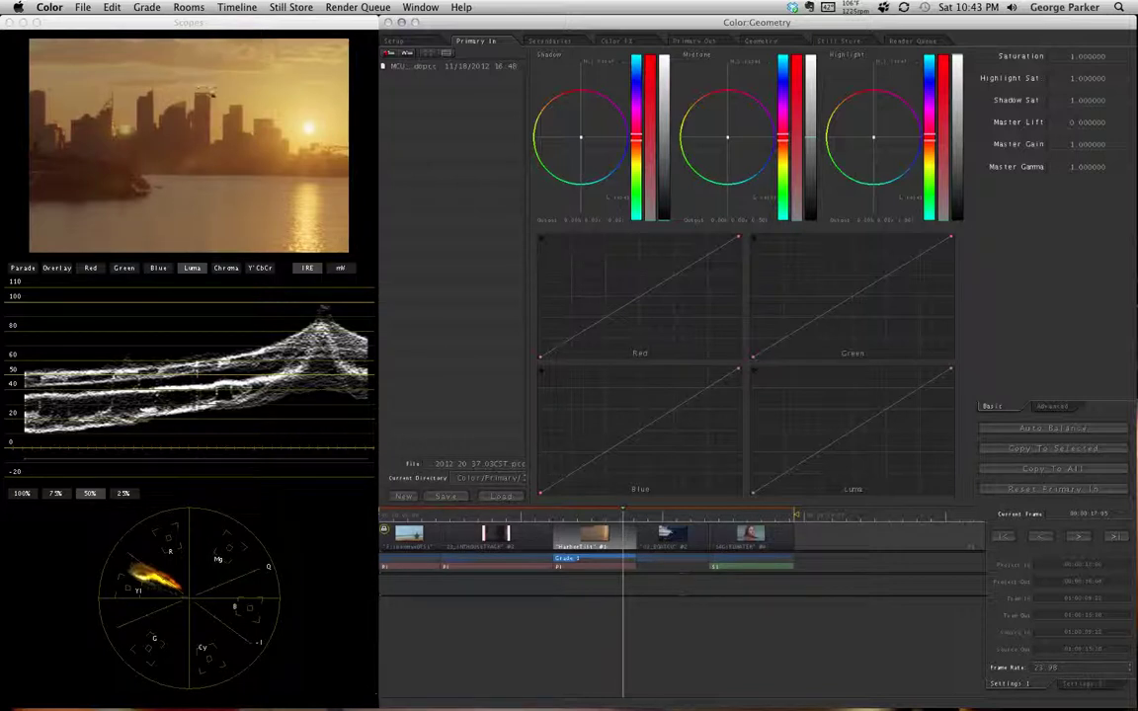
pyautogui.click(550, 40)
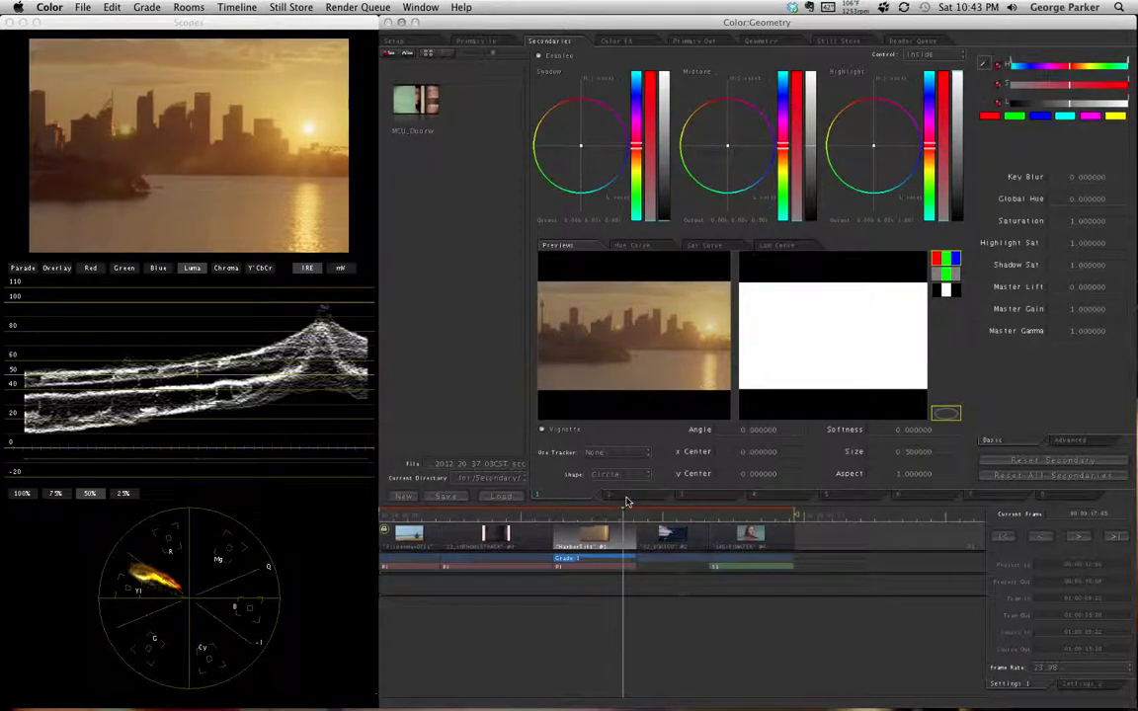
# - Enable the secondary and its vignette, with the shape set to Square
pyautogui.click(542, 57)
pyautogui.click(550, 433)
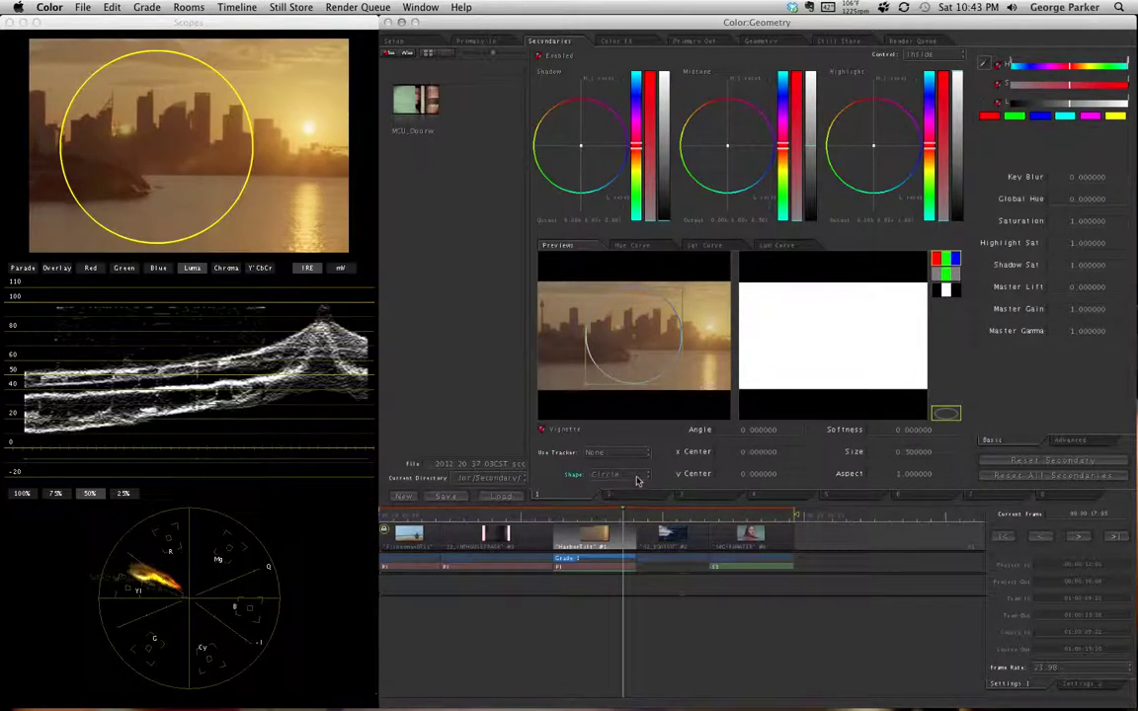
pyautogui.click(638, 478)
pyautogui.click(555, 423)
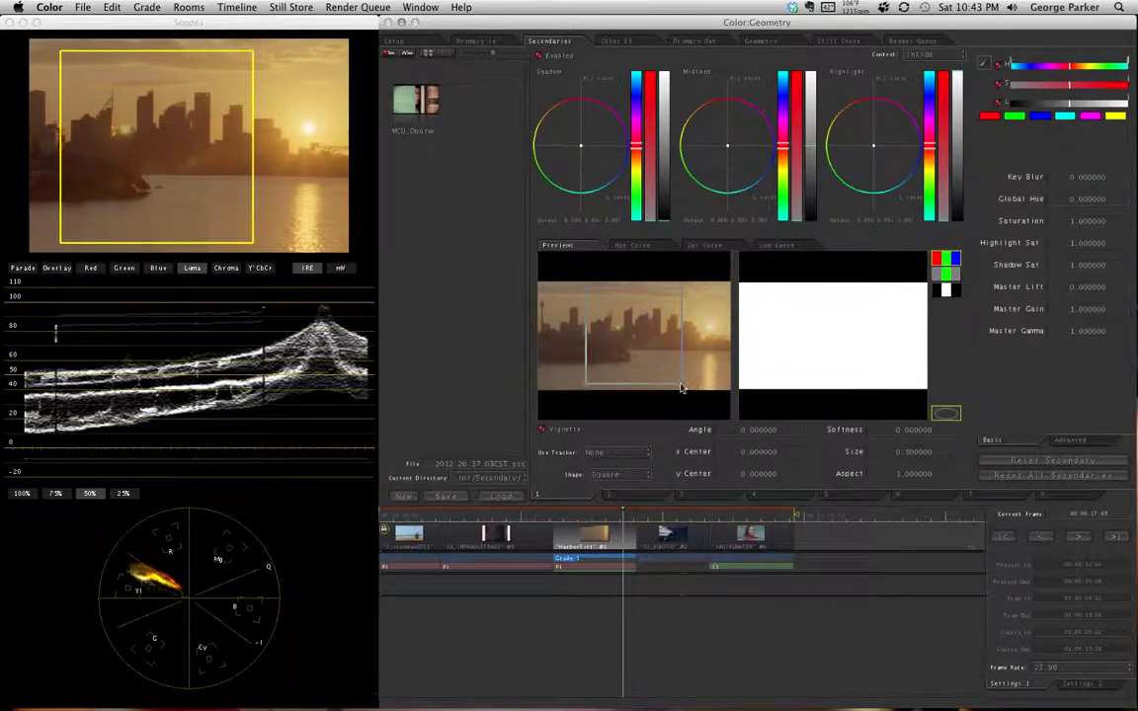
# - Position the square vignette as a narrow band on the waterline and raise softness to about 0.09
pyautogui.moveTo(604, 348); pyautogui.dragTo(543, 334)
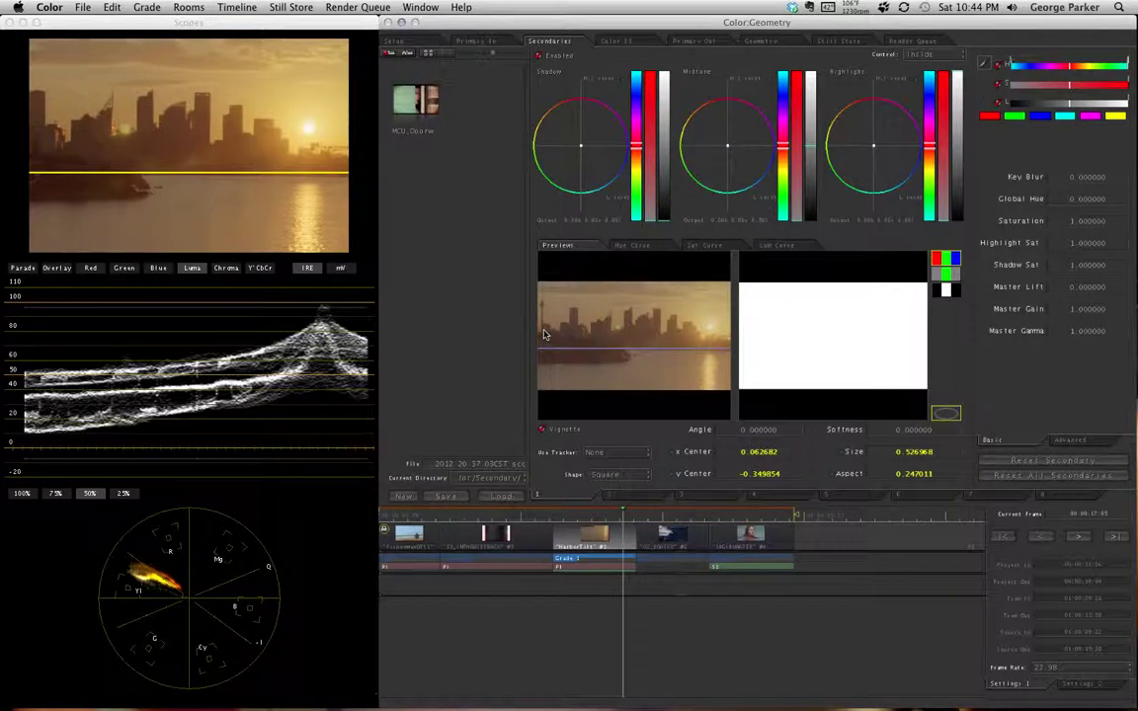
pyautogui.moveTo(657, 331); pyautogui.dragTo(638, 333)
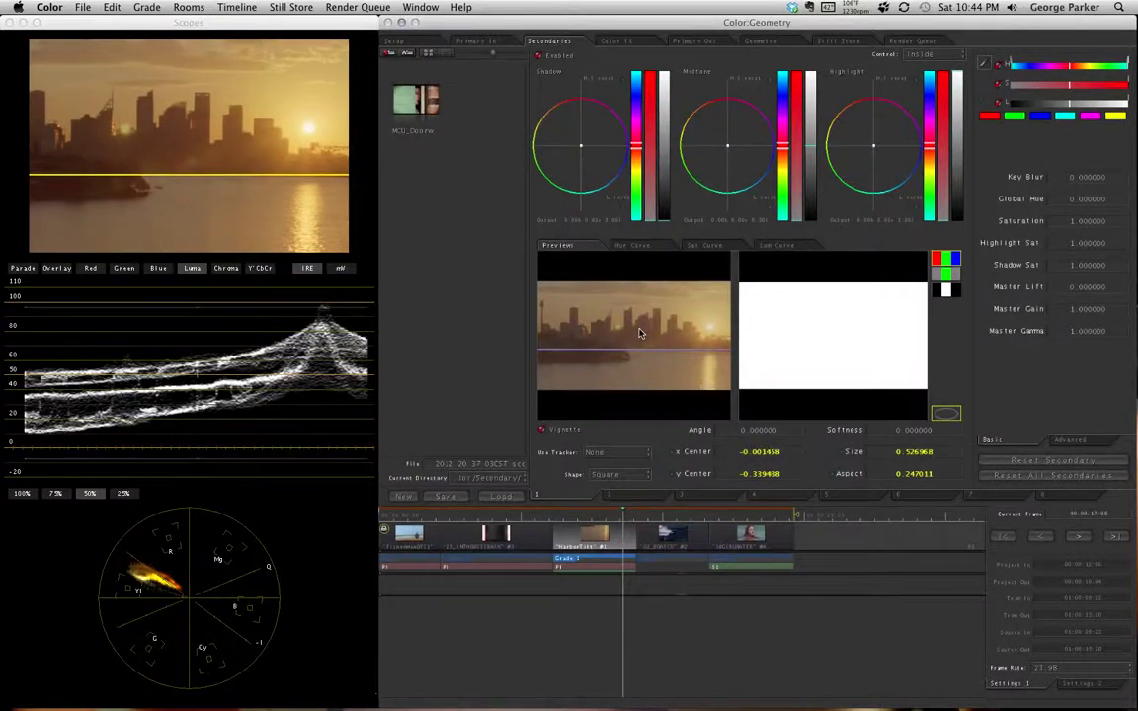
pyautogui.moveTo(894, 430); pyautogui.dragTo(919, 438)
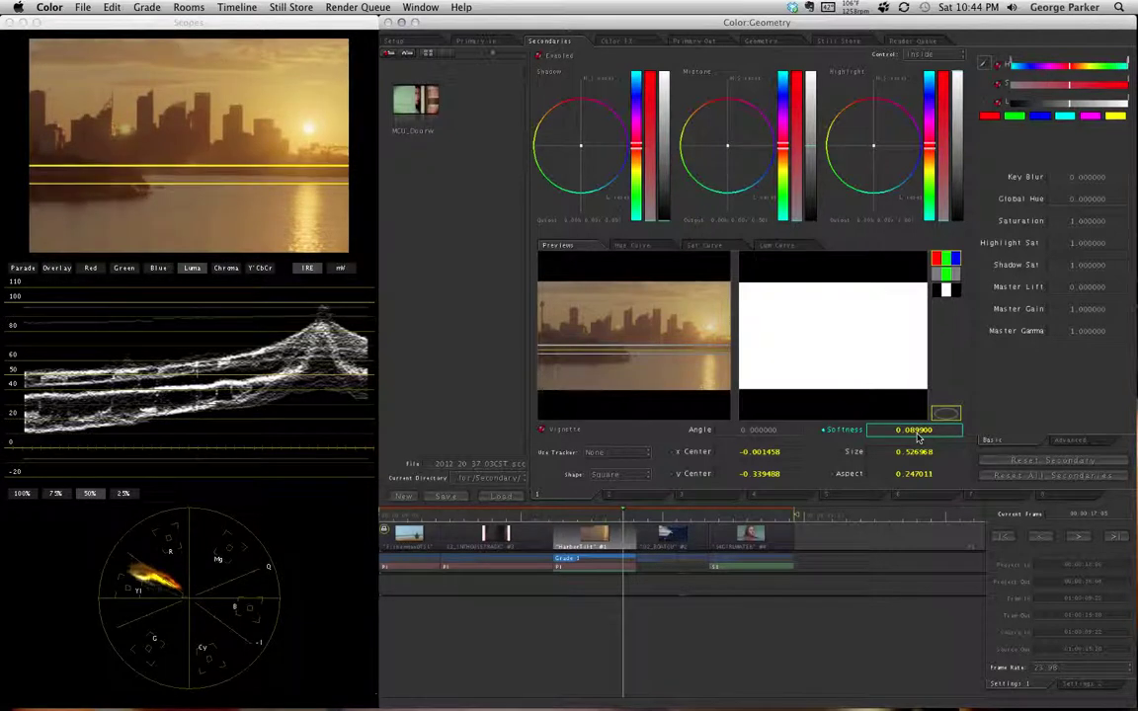
pyautogui.moveTo(576, 289); pyautogui.dragTo(636, 317)
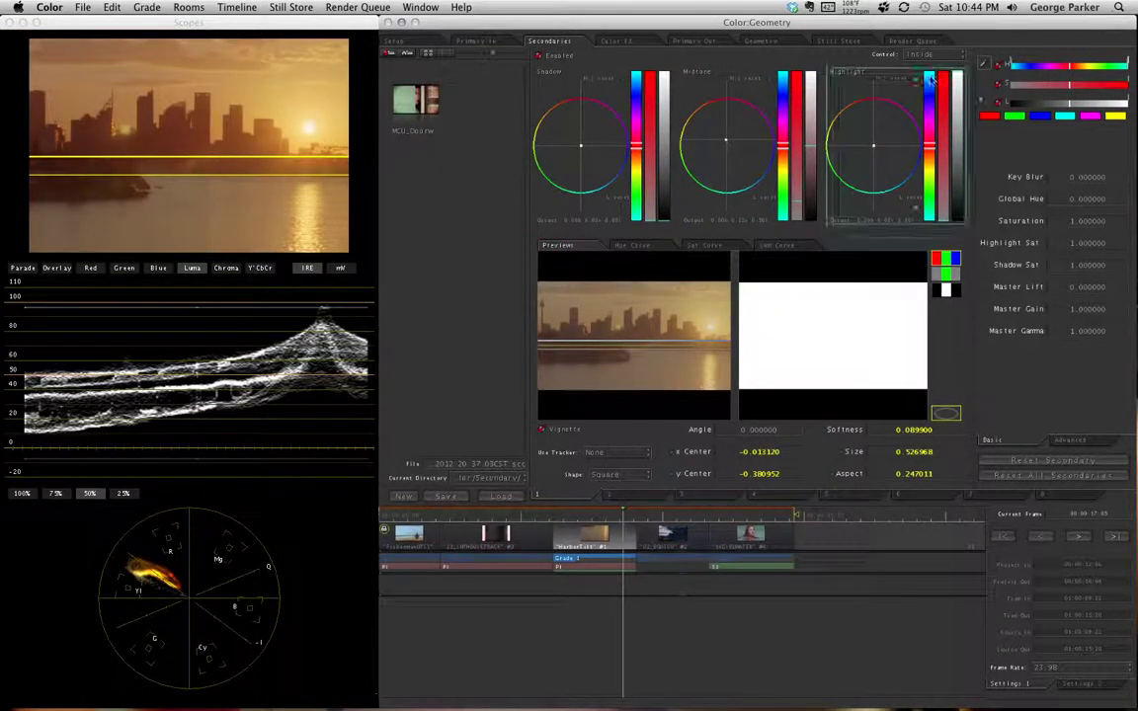
# - Apply the secondary outside the vignette band and push its shadows toward blue
pyautogui.click(907, 55)
pyautogui.click(931, 77)
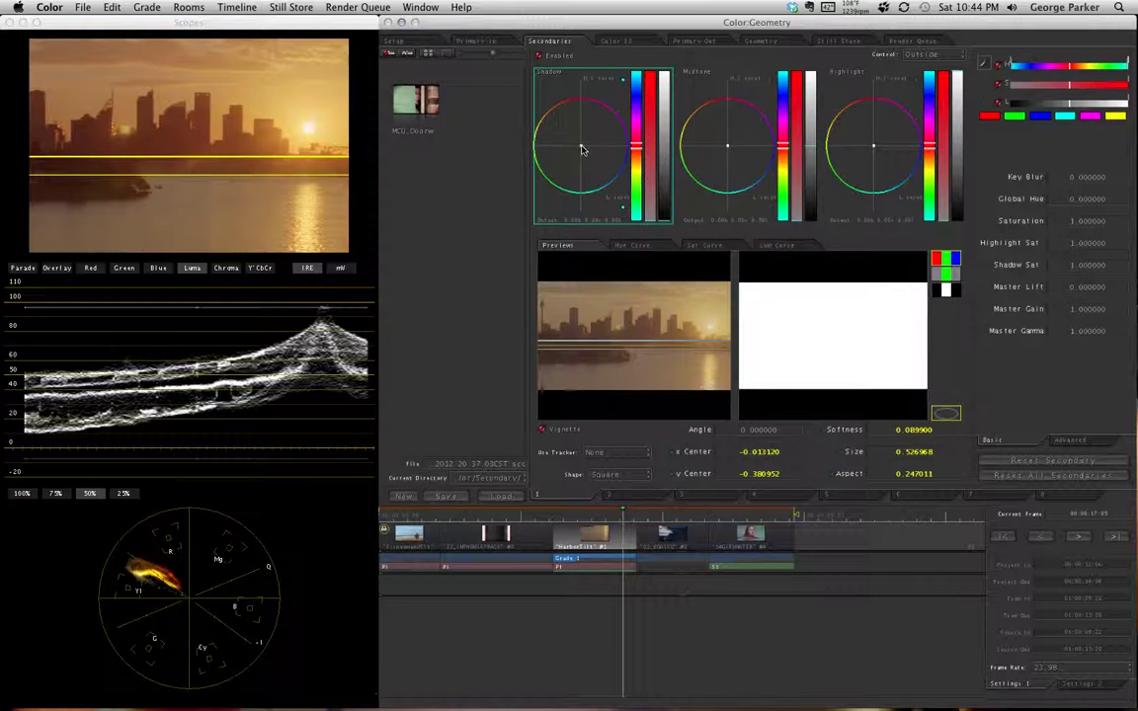
pyautogui.moveTo(581, 146)
pyautogui.mouseDown()
pyautogui.moveTo(593, 158)
pyautogui.moveTo(584, 149)
pyautogui.mouseUp()
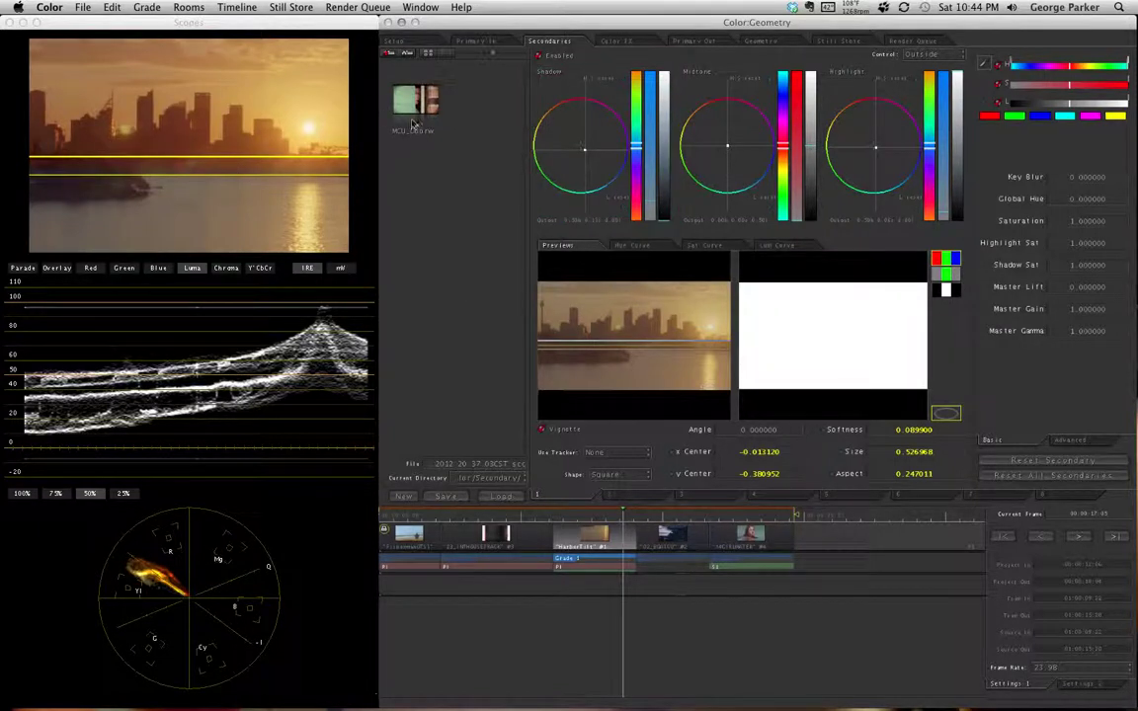
# - Toggle the secondary off and on to compare, then park on frame 00:00:12:23
pyautogui.click(538, 57)
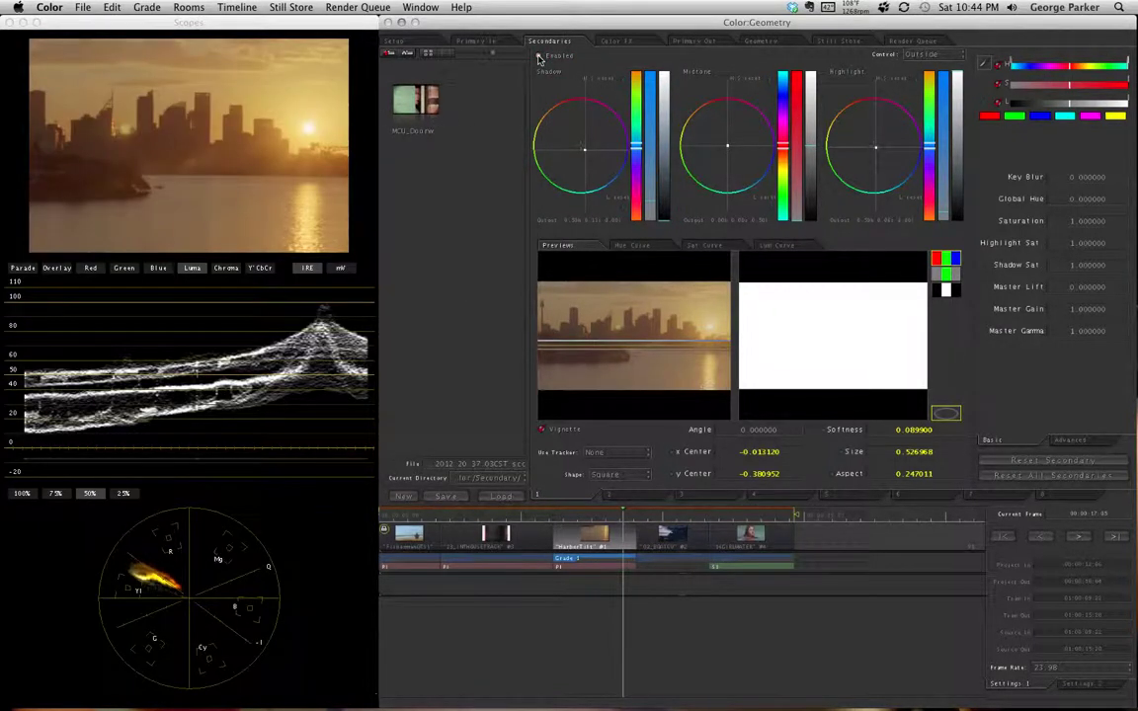
pyautogui.click(539, 57)
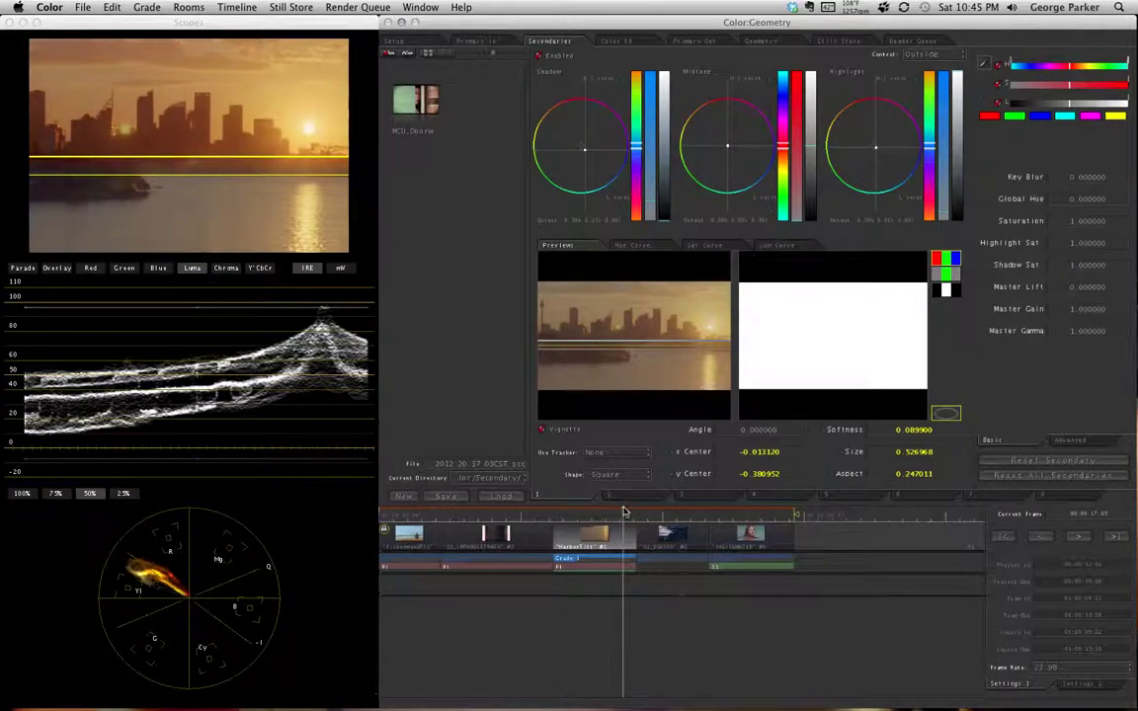
pyautogui.moveTo(561, 516)
pyautogui.mouseDown()
pyautogui.moveTo(600, 520)
pyautogui.moveTo(538, 524)
pyautogui.moveTo(564, 516)
pyautogui.mouseUp()
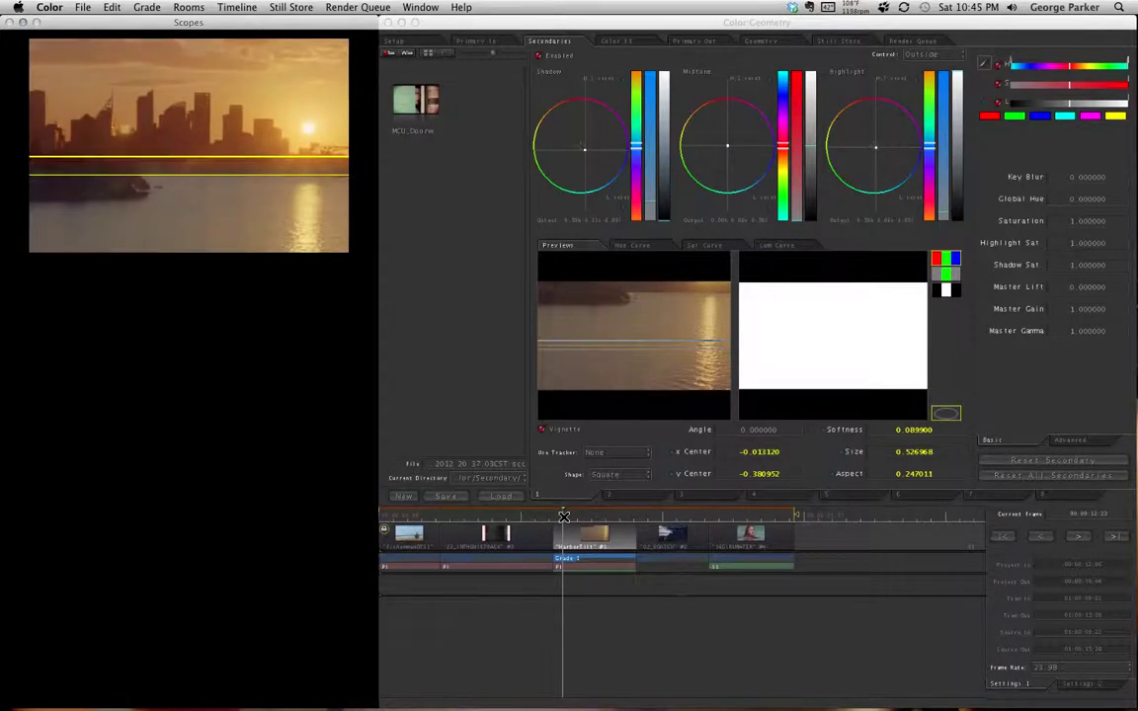
pyautogui.click(637, 515)
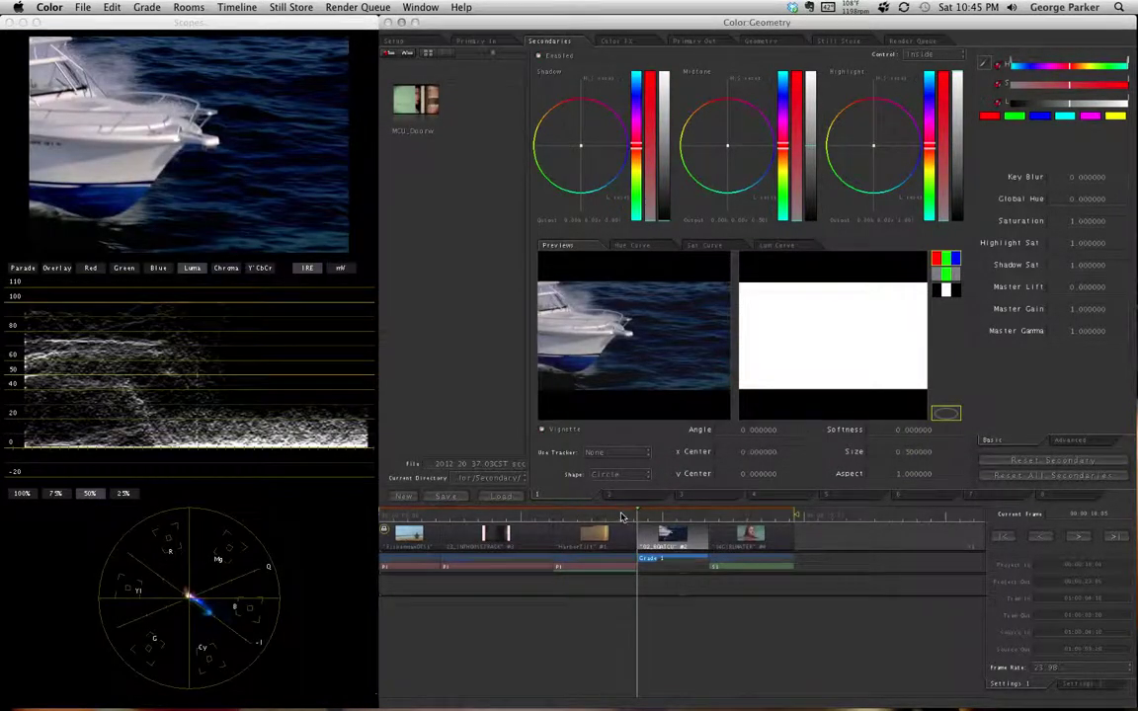
pyautogui.click(620, 515)
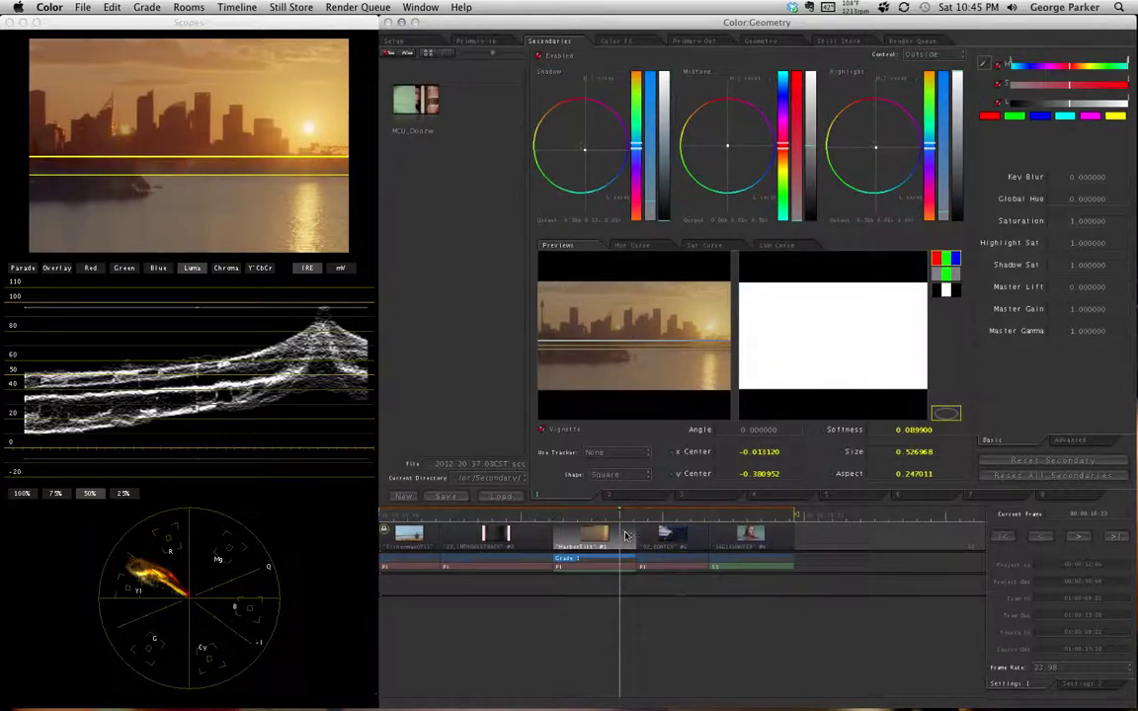
# - Show the Geometry room's tracking controls with the clip's first sunlit water frame in view
pyautogui.click(761, 42)
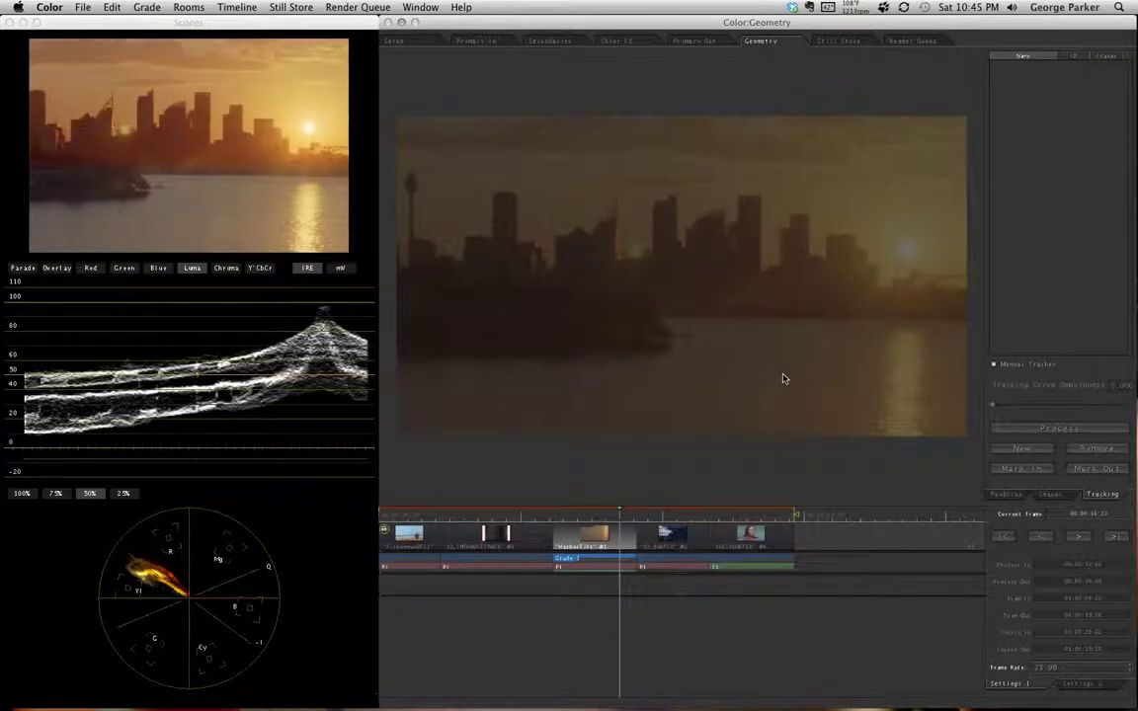
pyautogui.click(1007, 496)
pyautogui.click(1050, 494)
pyautogui.moveTo(620, 514); pyautogui.dragTo(613, 514)
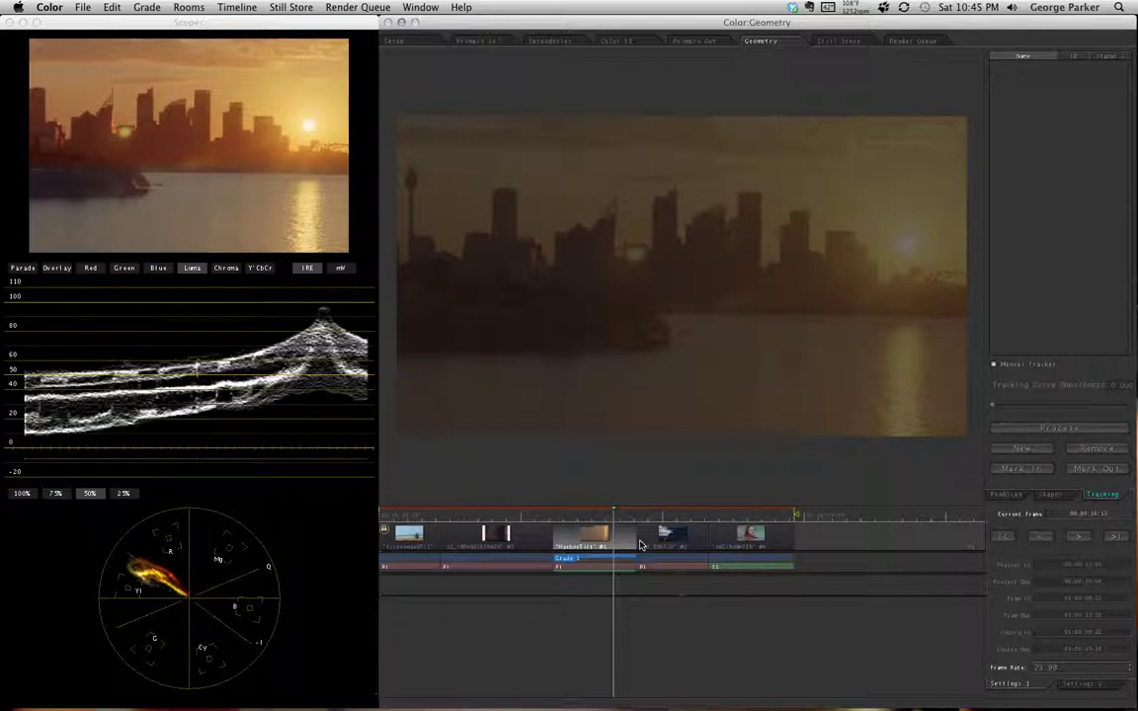
pyautogui.press('Up')
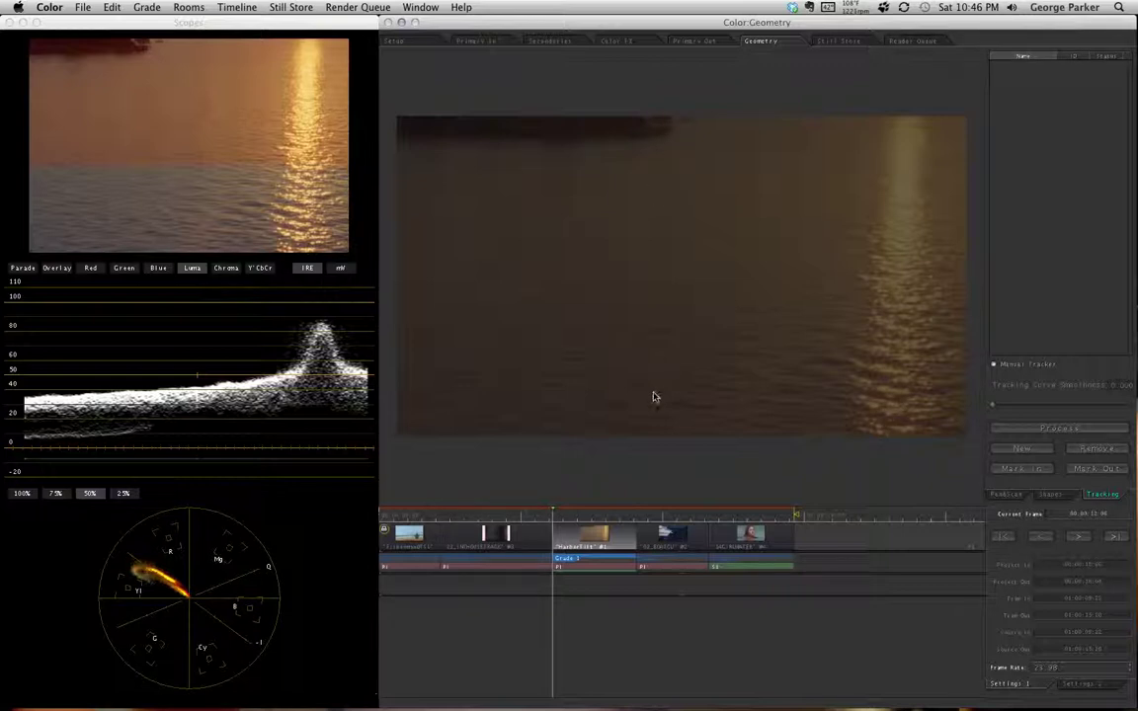
# - Add Tracker 1 and size its pattern box over the dark shoreline at the top edge
pyautogui.click(1022, 451)
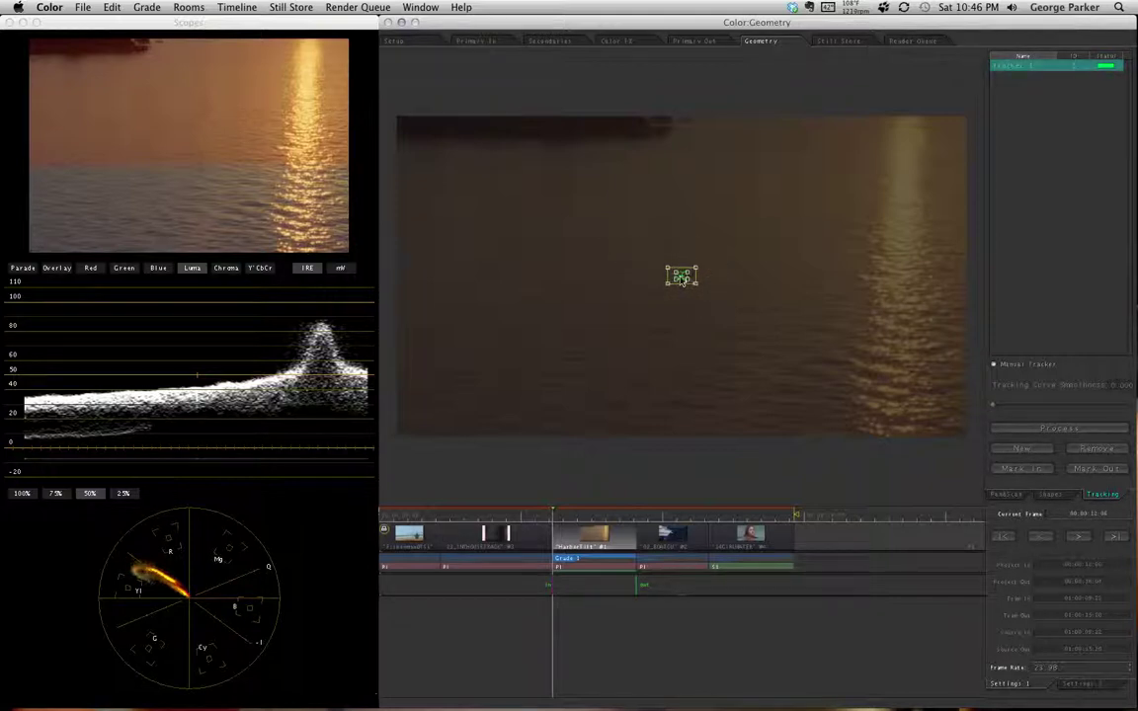
pyautogui.moveTo(684, 281); pyautogui.dragTo(703, 218)
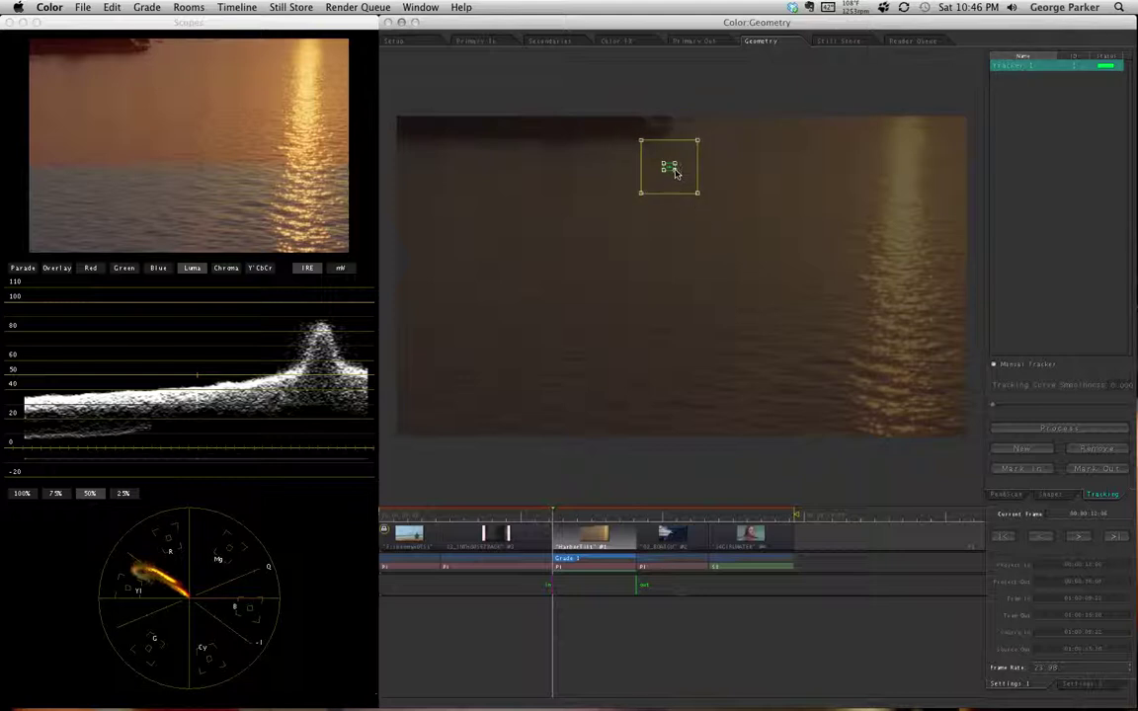
pyautogui.moveTo(674, 172); pyautogui.dragTo(677, 177)
pyautogui.moveTo(676, 177); pyautogui.dragTo(667, 139)
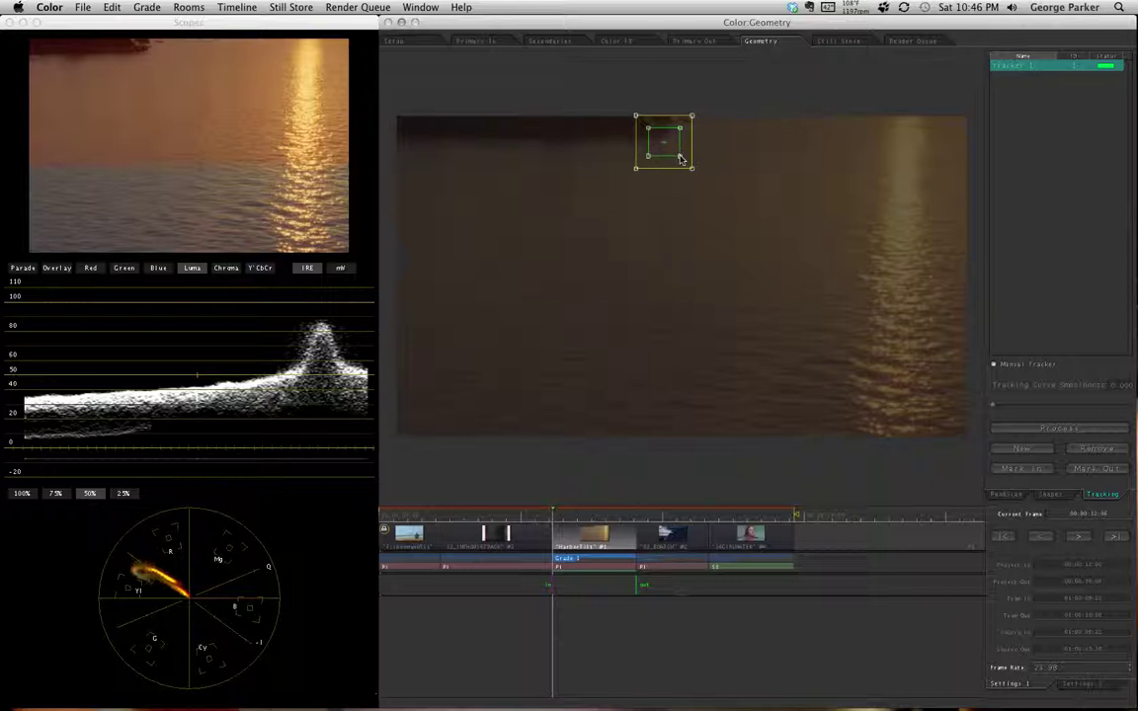
# - Tighten Tracker 1's box on the dark detail and process the track through the clip
pyautogui.moveTo(680, 158)
pyautogui.mouseDown()
pyautogui.moveTo(668, 140)
pyautogui.moveTo(676, 155)
pyautogui.moveTo(667, 147)
pyautogui.moveTo(692, 132)
pyautogui.moveTo(683, 155)
pyautogui.moveTo(661, 134)
pyautogui.moveTo(676, 164)
pyautogui.moveTo(666, 133)
pyautogui.moveTo(688, 158)
pyautogui.mouseUp()
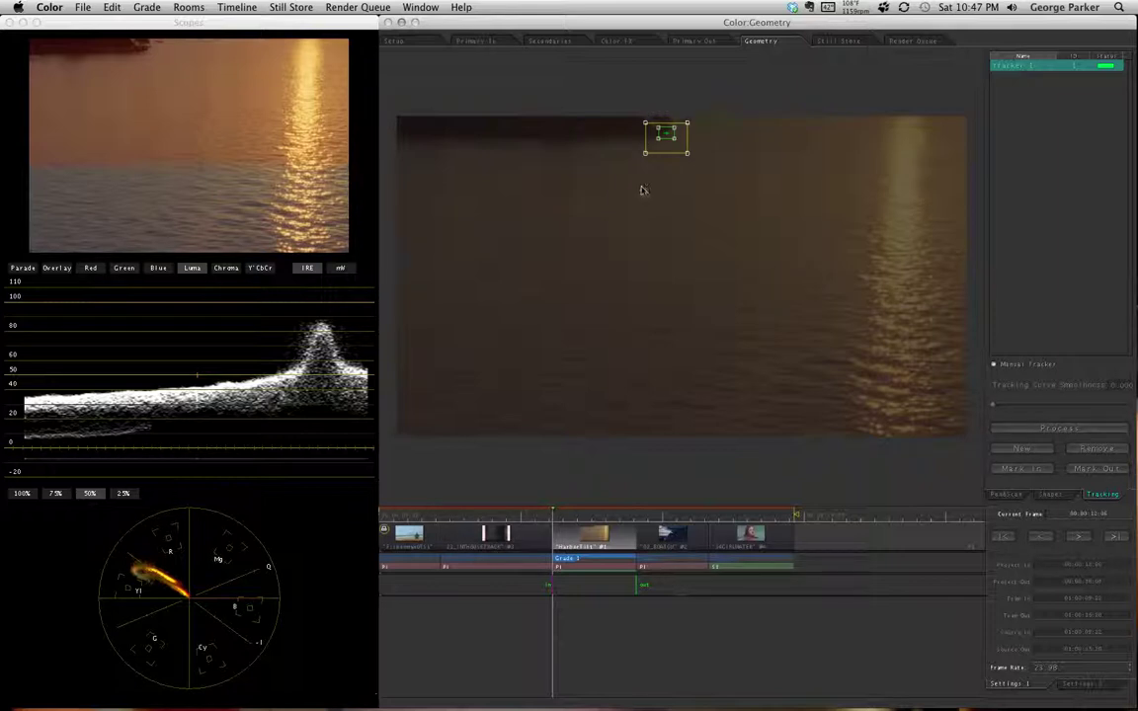
pyautogui.moveTo(666, 137); pyautogui.dragTo(669, 138)
pyautogui.click(1059, 429)
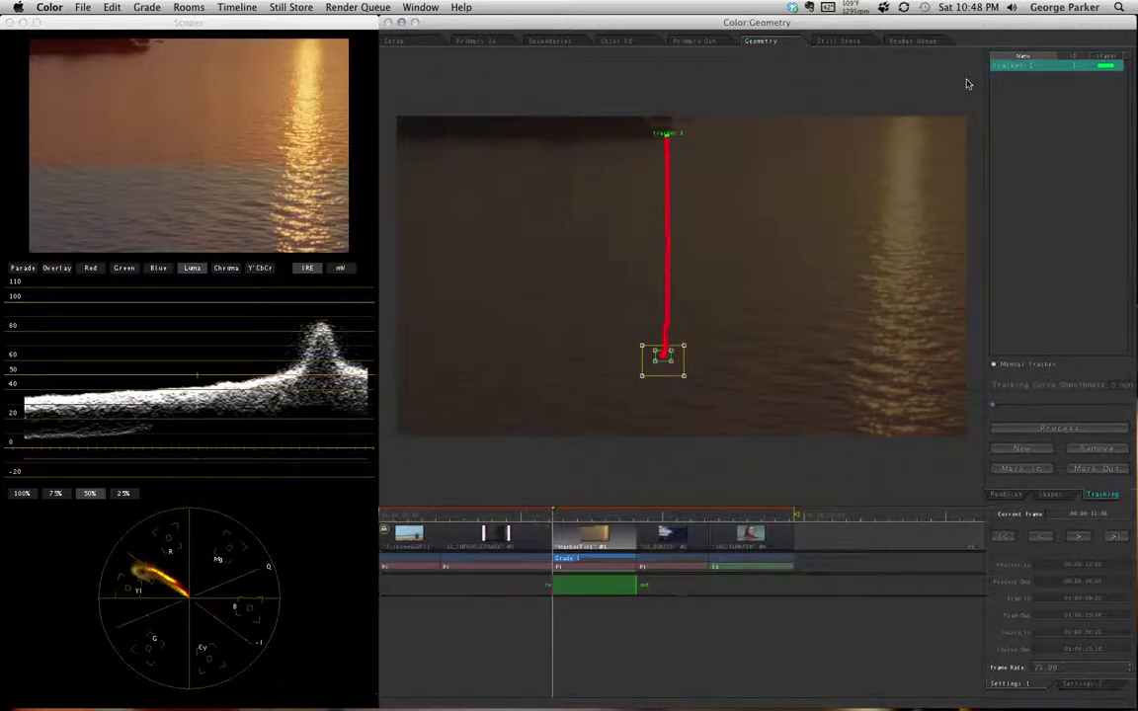
# - Link the secondary's square vignette to tracker 1 via Use Tracker, then scrub forward to check it
pyautogui.click(550, 41)
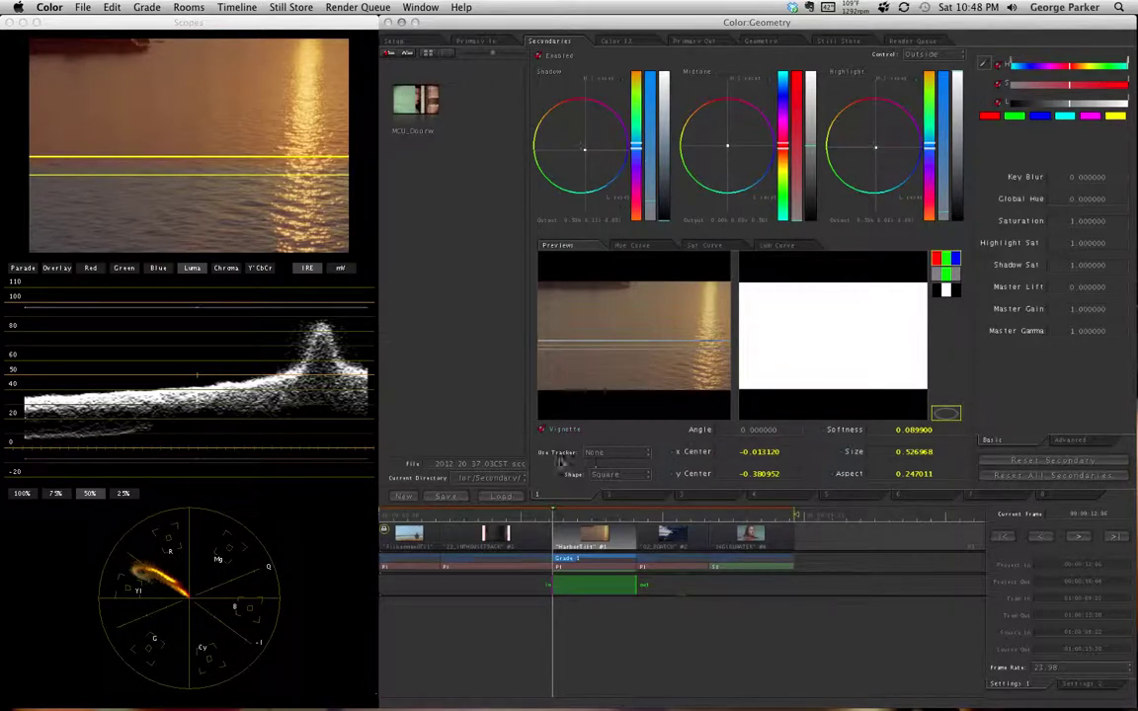
pyautogui.click(604, 456)
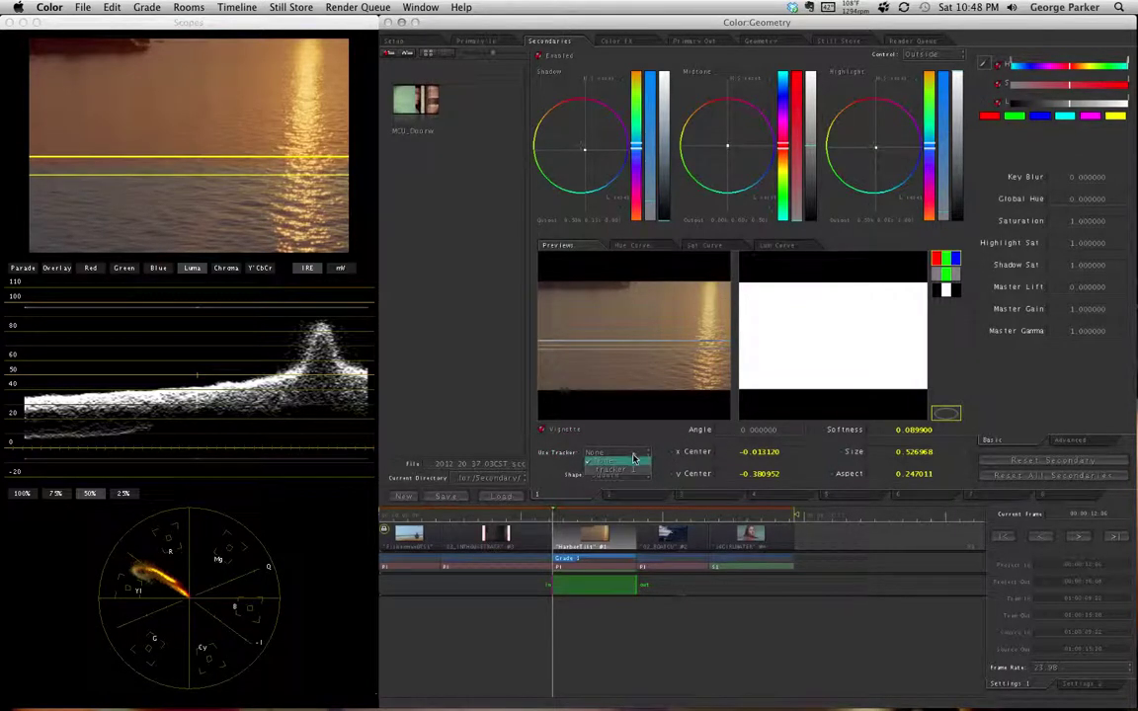
pyautogui.click(608, 471)
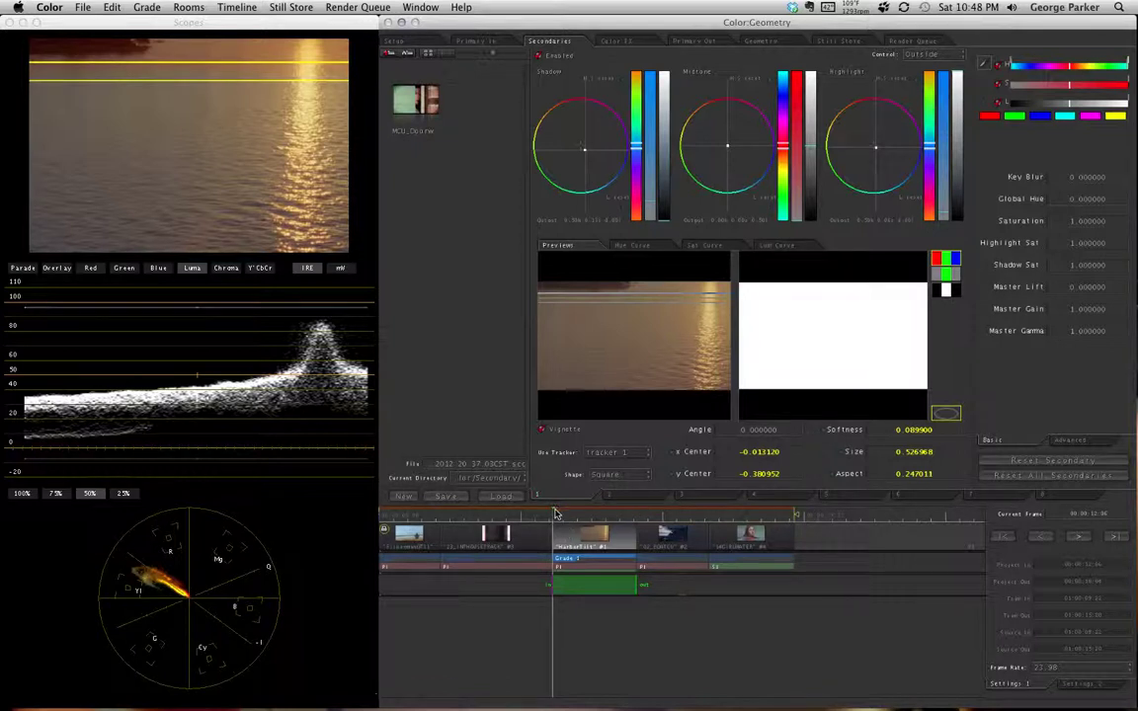
pyautogui.moveTo(556, 514); pyautogui.dragTo(625, 514)
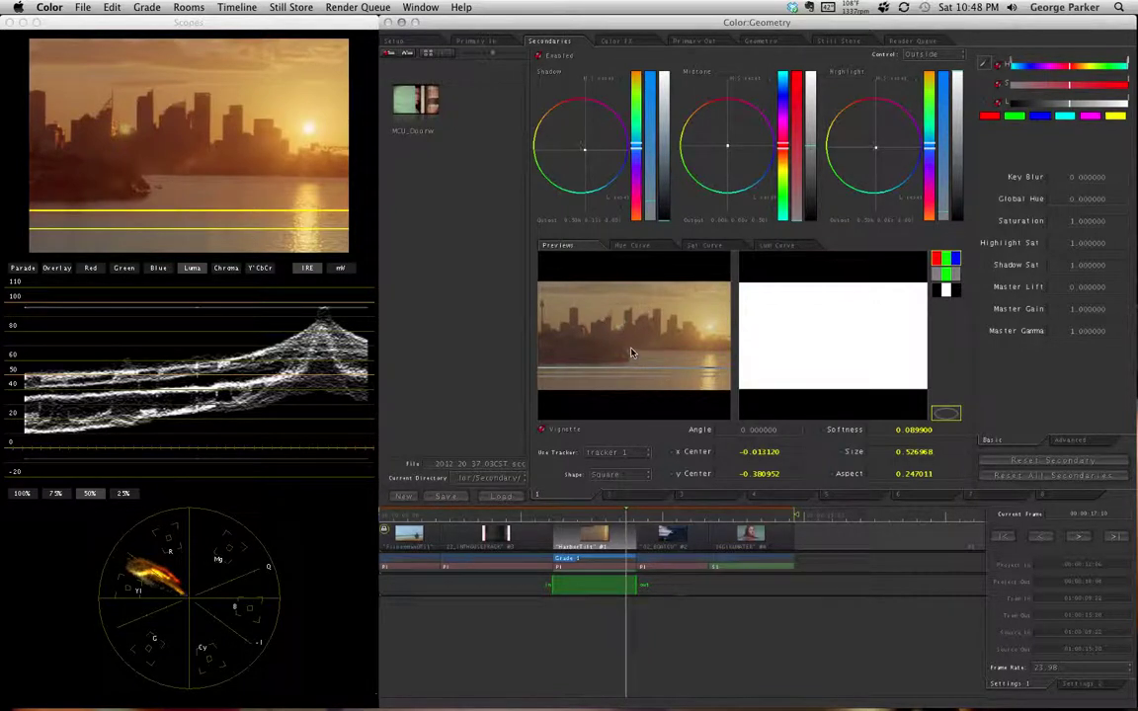
# - Drag the tracked vignette up to centre x 0.009530, y -0.593693 on the waterline
pyautogui.moveTo(632, 353); pyautogui.dragTo(637, 321)
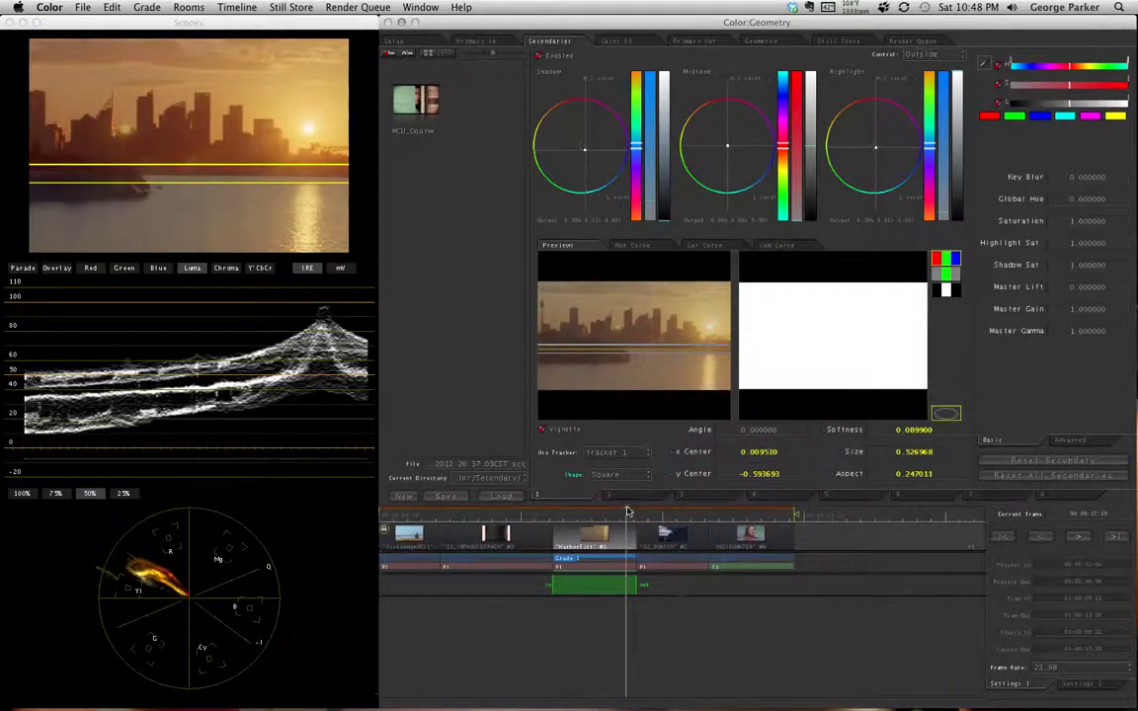
# - Scrub back and land the playhead on the sailboat clip
pyautogui.moveTo(624, 514)
pyautogui.mouseDown()
pyautogui.moveTo(553, 516)
pyautogui.moveTo(631, 516)
pyautogui.mouseUp()
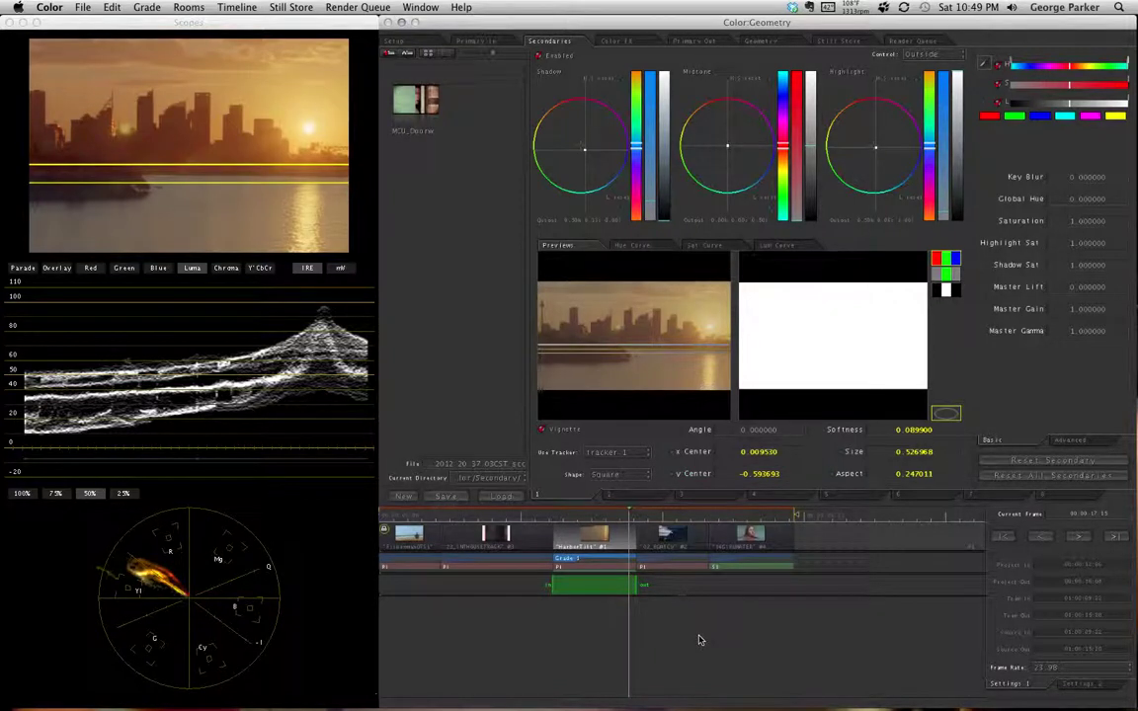
pyautogui.click(656, 516)
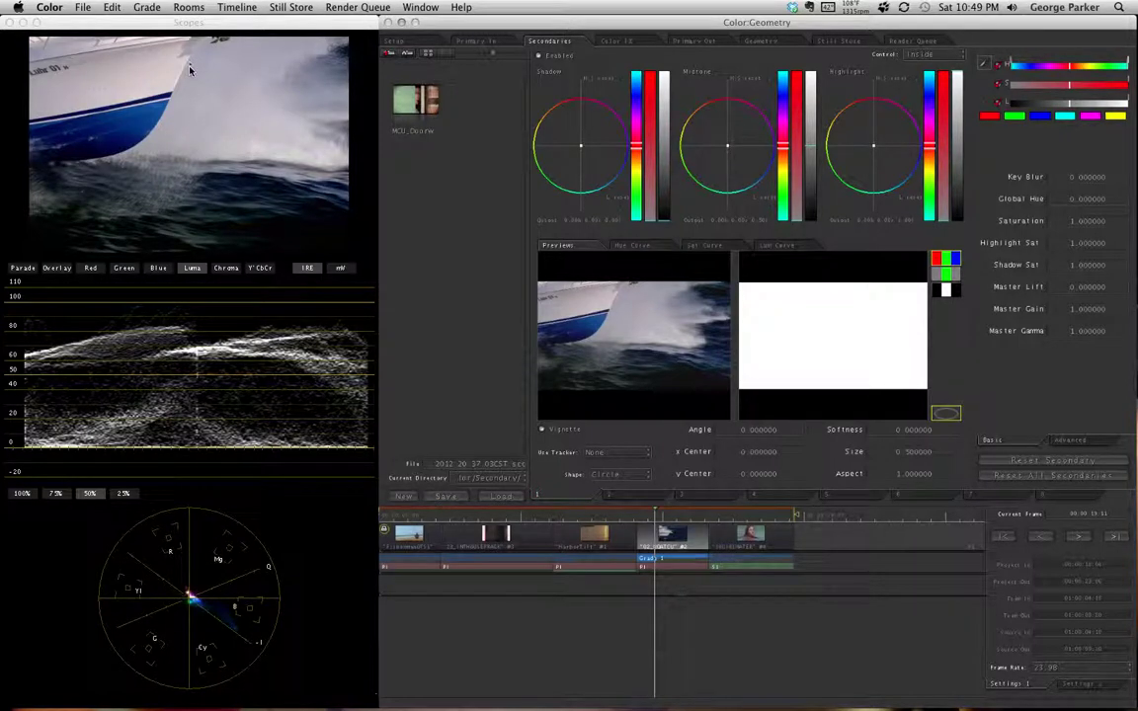
# - Play through the boat clip, then park on its first frame showing the bow over dark water
pyautogui.press('super+Tab')
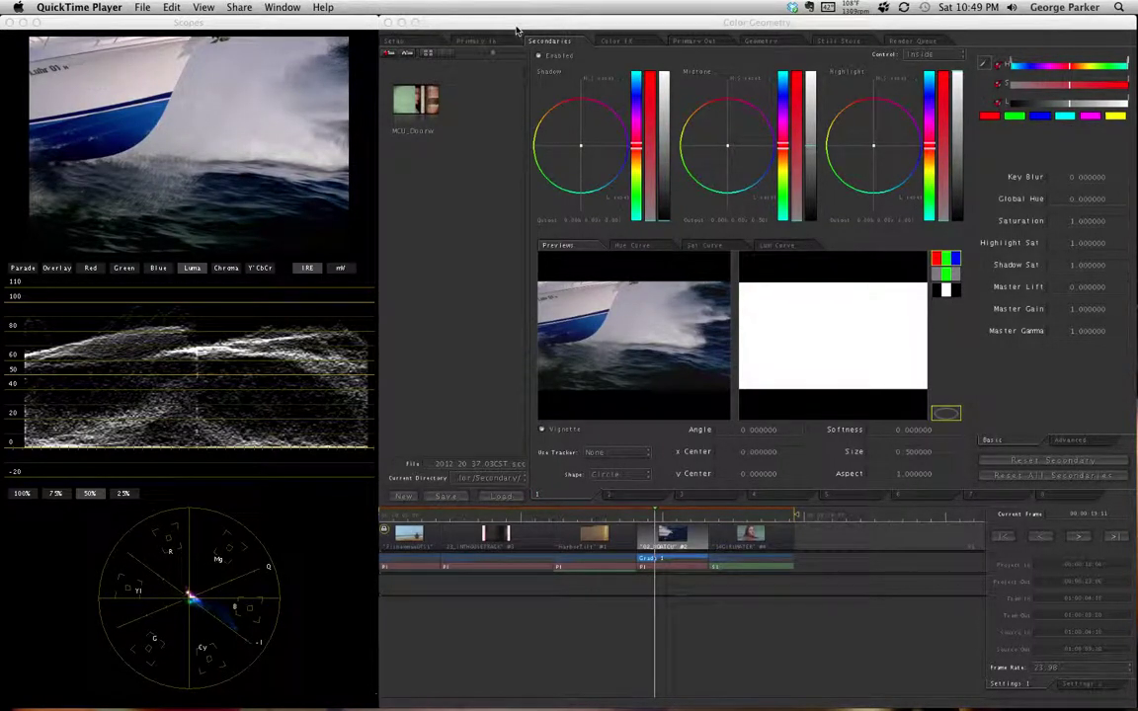
pyautogui.click(689, 601)
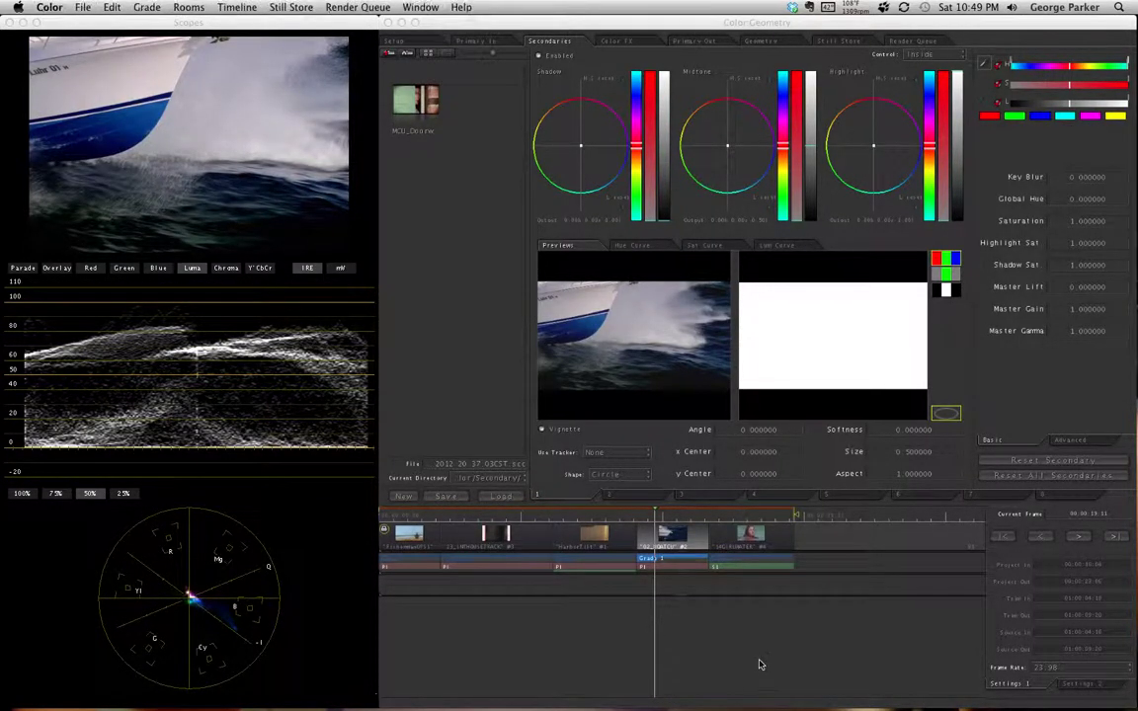
pyautogui.click(640, 514)
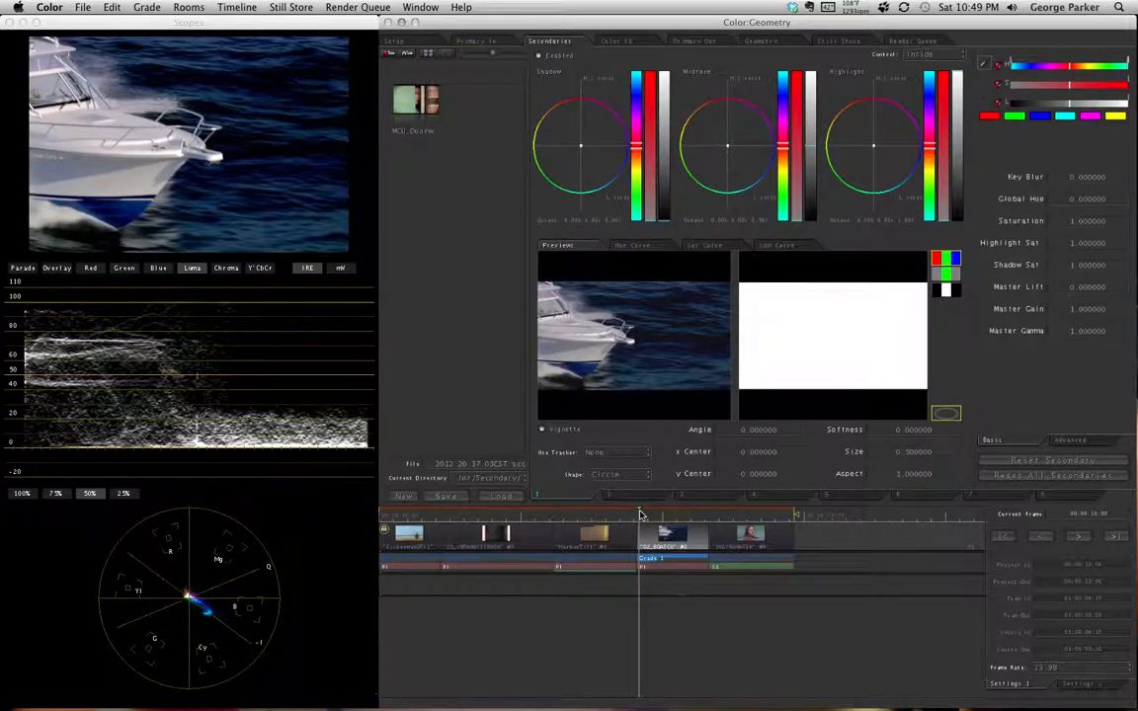
pyautogui.press('Left')
pyautogui.press('Left')
pyautogui.press('space')
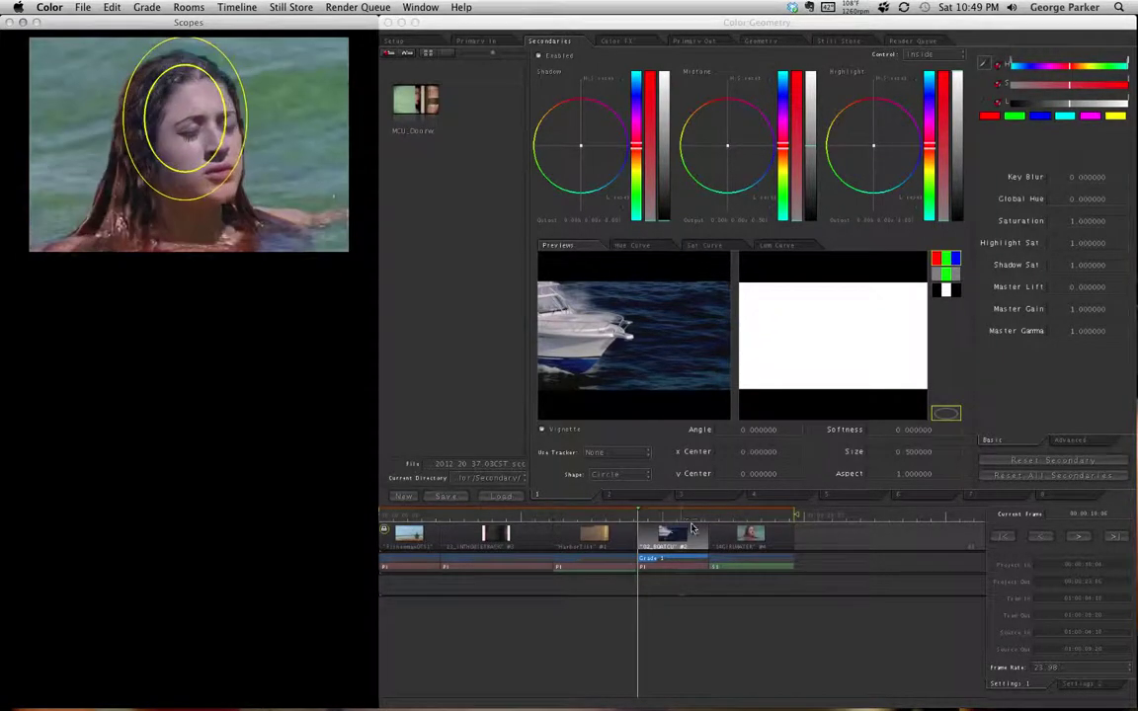
pyautogui.press('space')
pyautogui.click(632, 518)
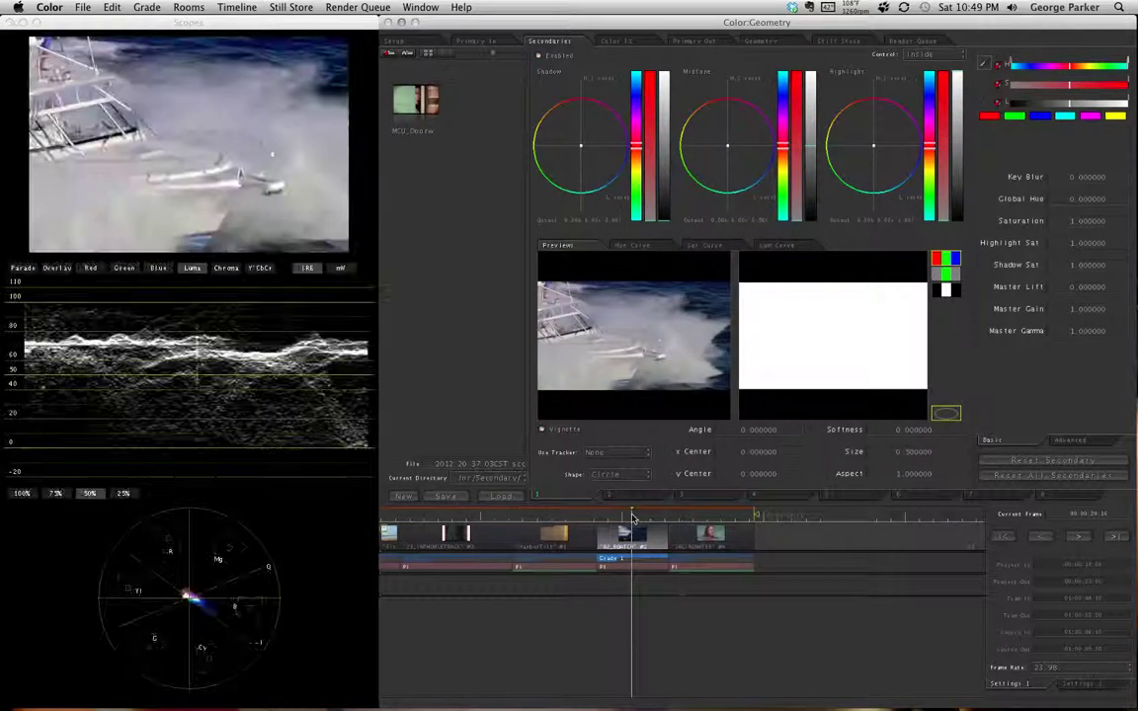
pyautogui.moveTo(630, 517)
pyautogui.mouseDown()
pyautogui.moveTo(601, 516)
pyautogui.moveTo(631, 518)
pyautogui.moveTo(619, 518)
pyautogui.mouseUp()
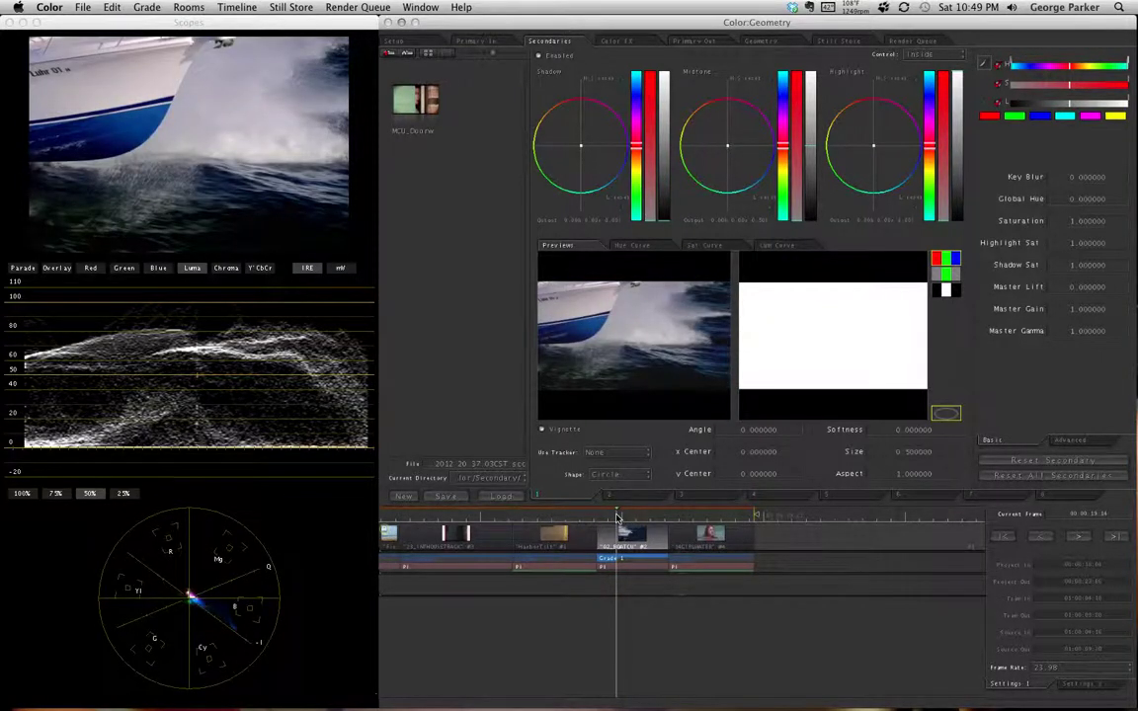
pyautogui.press('Up')
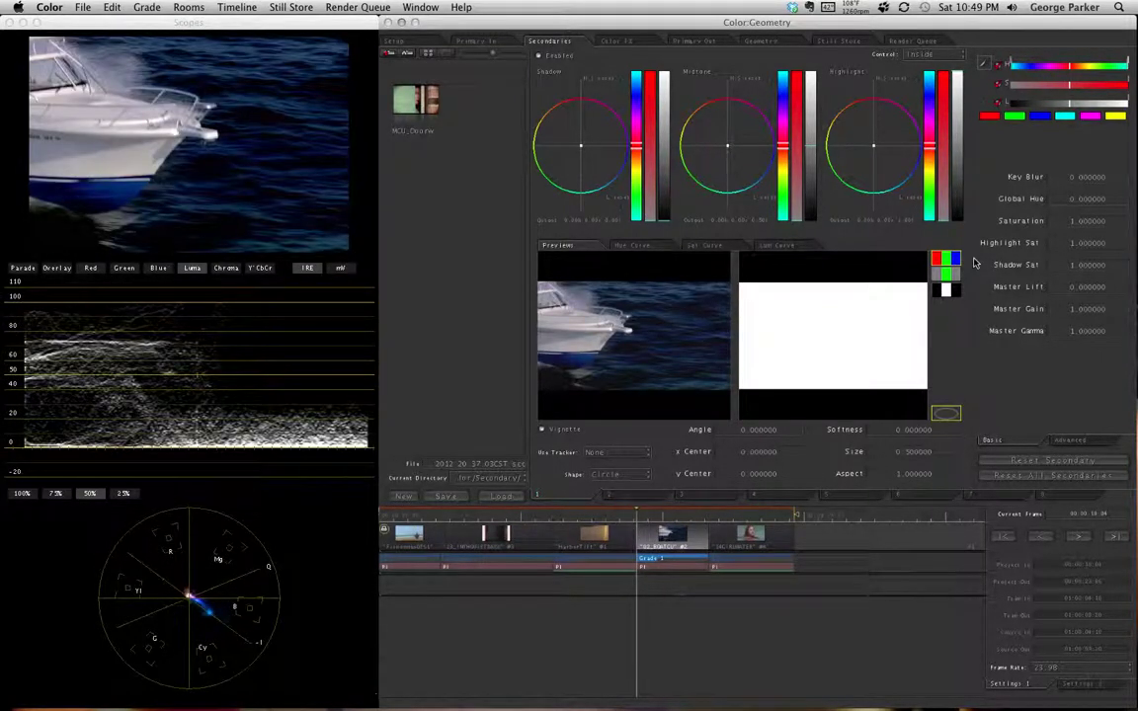
# - Place a trial tracker on the bow's waterline, process the track, then remove Tracker 1
pyautogui.click(761, 40)
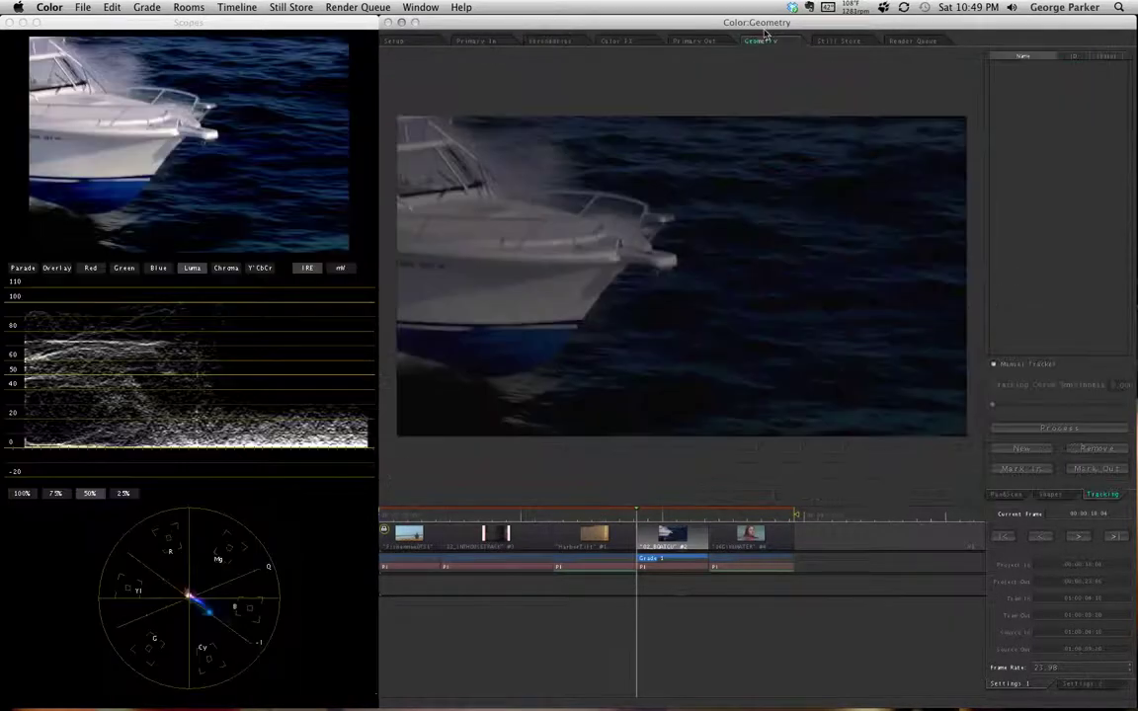
pyautogui.click(1045, 451)
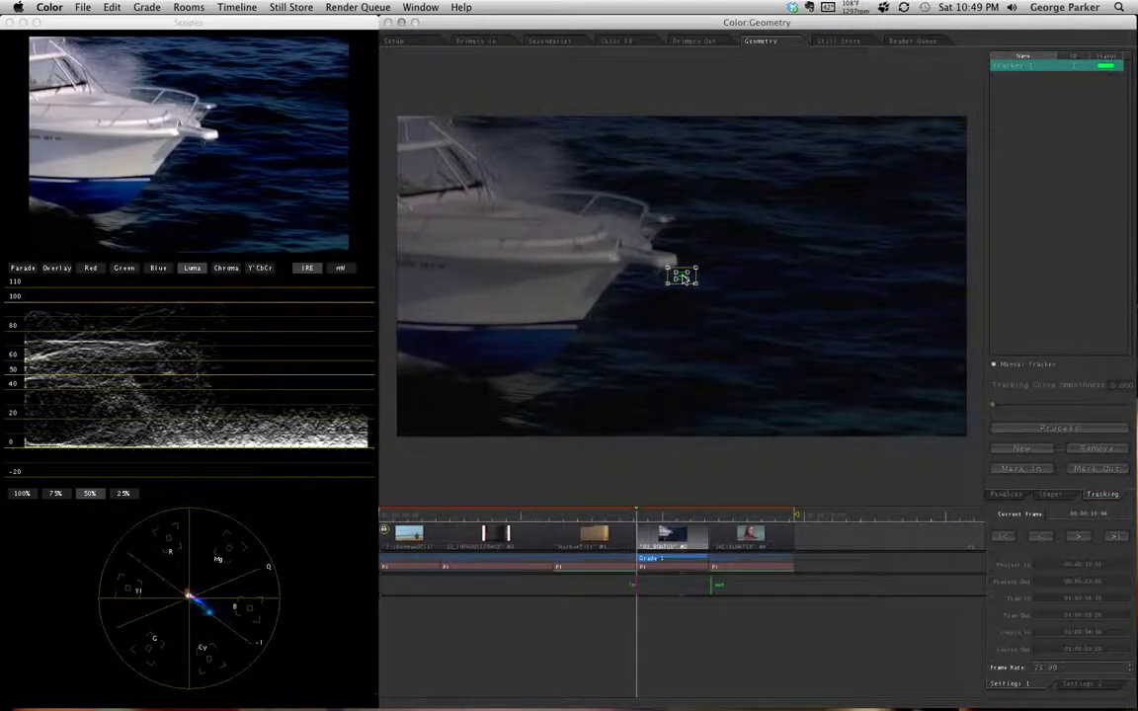
pyautogui.moveTo(681, 279); pyautogui.dragTo(560, 334)
pyautogui.moveTo(591, 334); pyautogui.dragTo(651, 384)
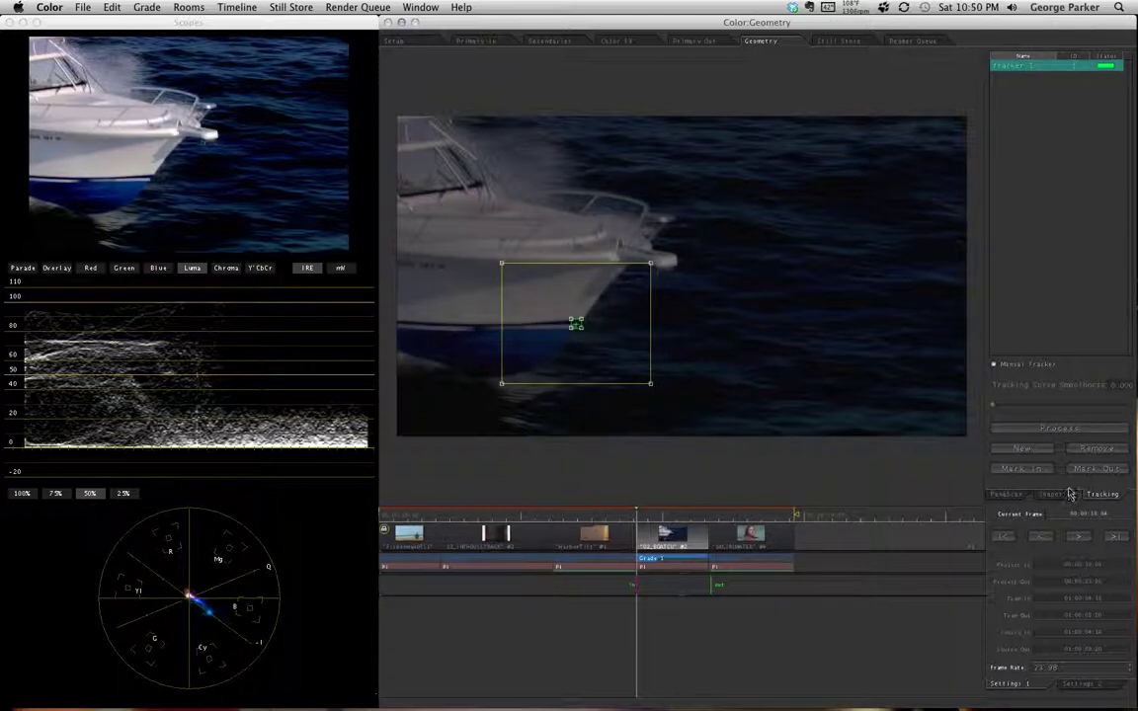
pyautogui.click(998, 427)
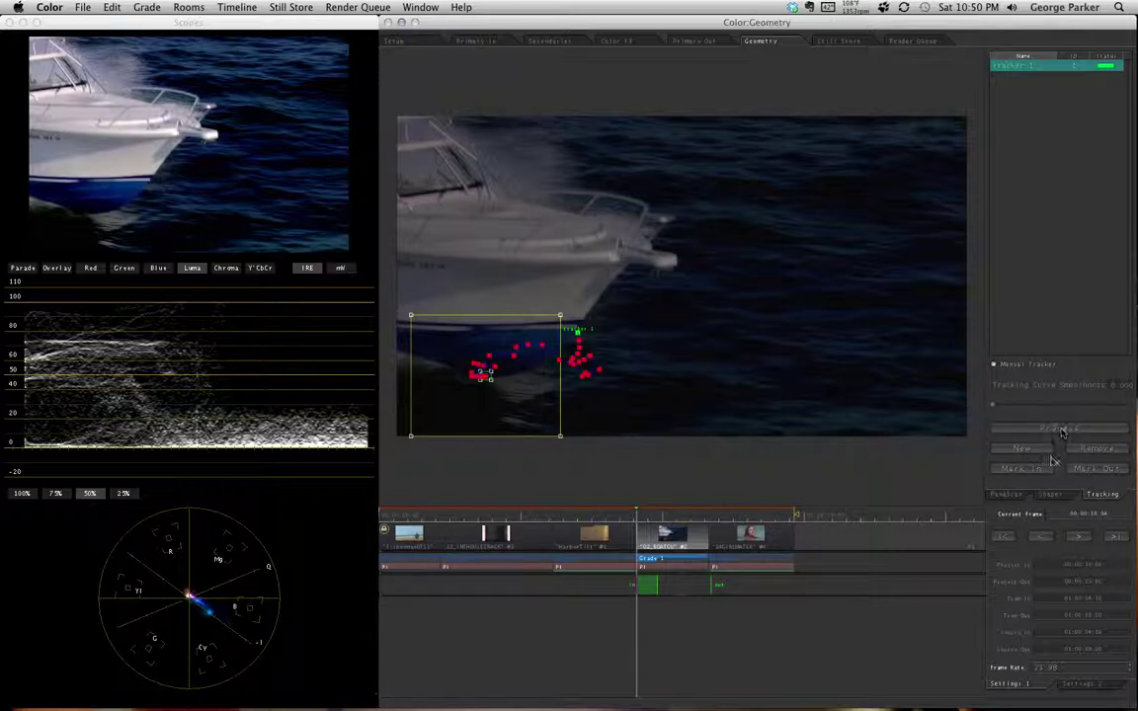
pyautogui.click(1094, 450)
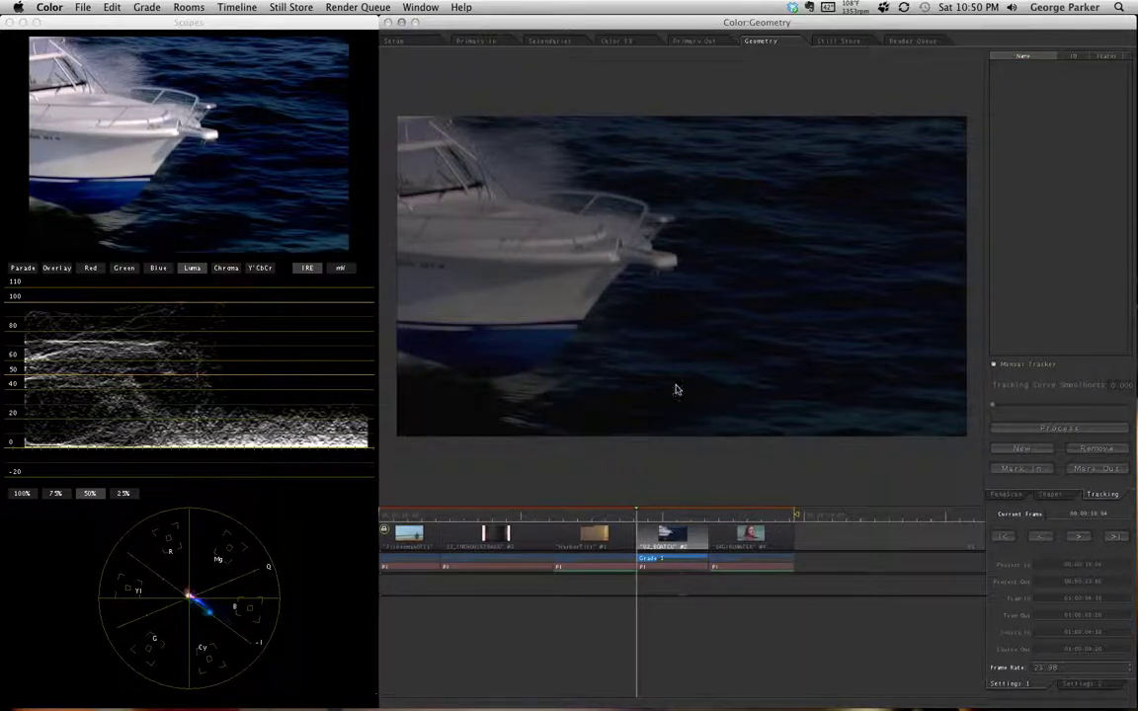
# - Add a fresh tracker on the hull's blue stripe with a smaller search area
pyautogui.click(1018, 454)
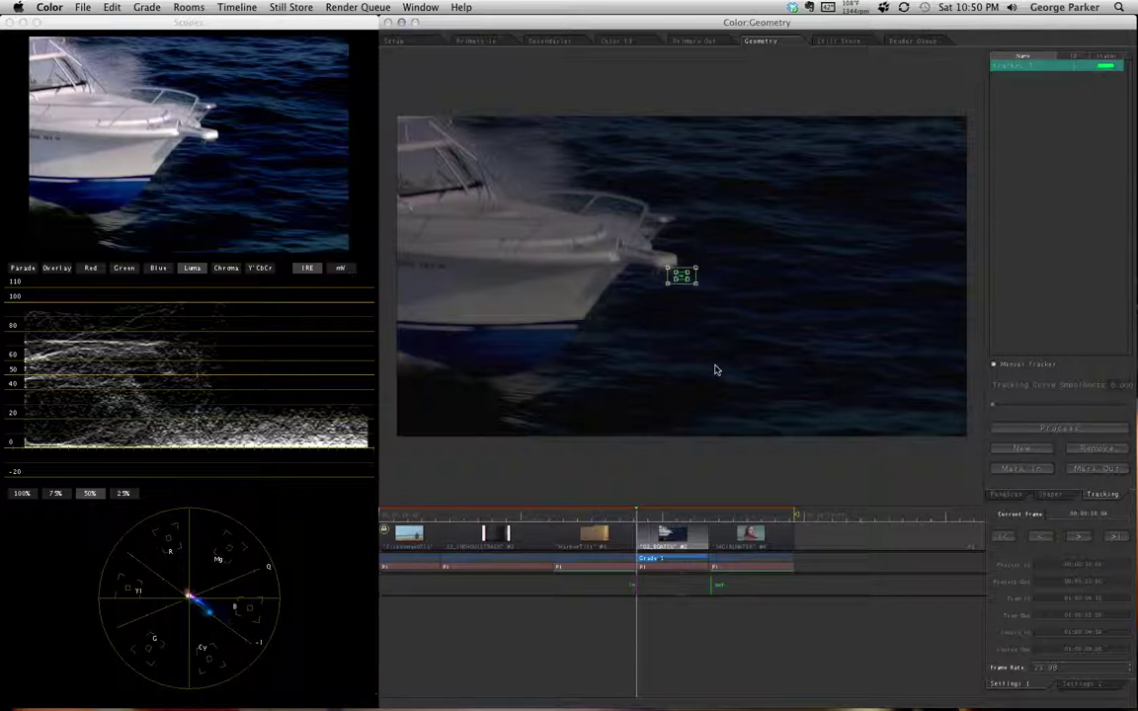
pyautogui.press('Up')
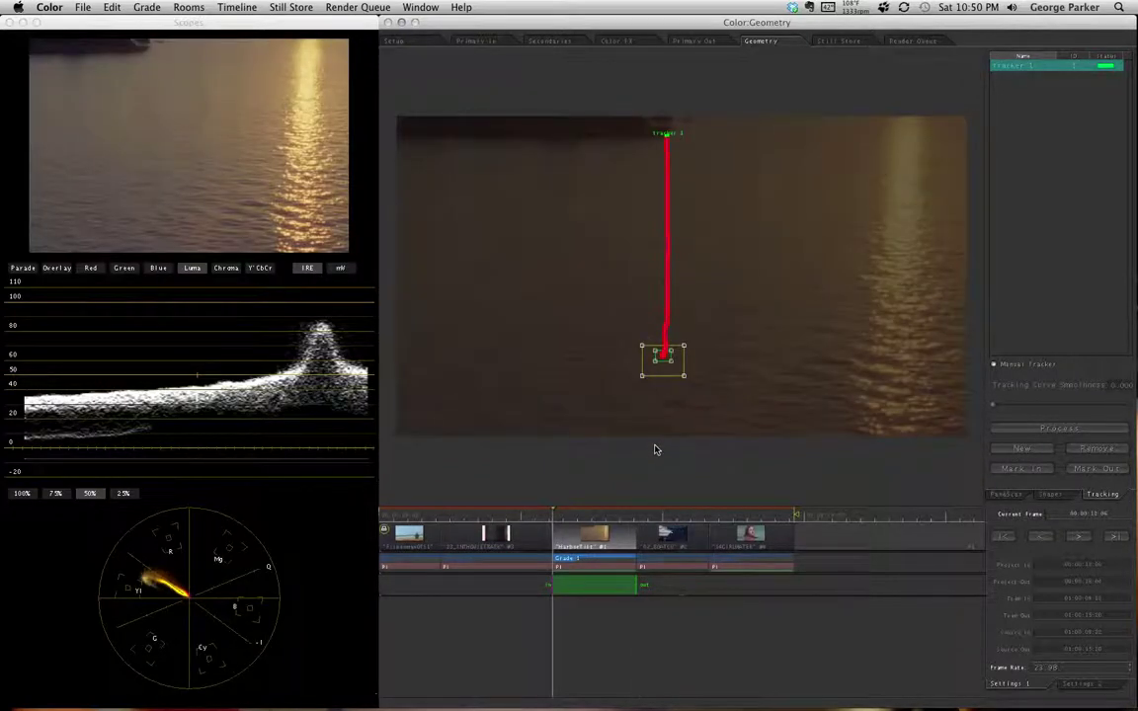
pyautogui.press('Down')
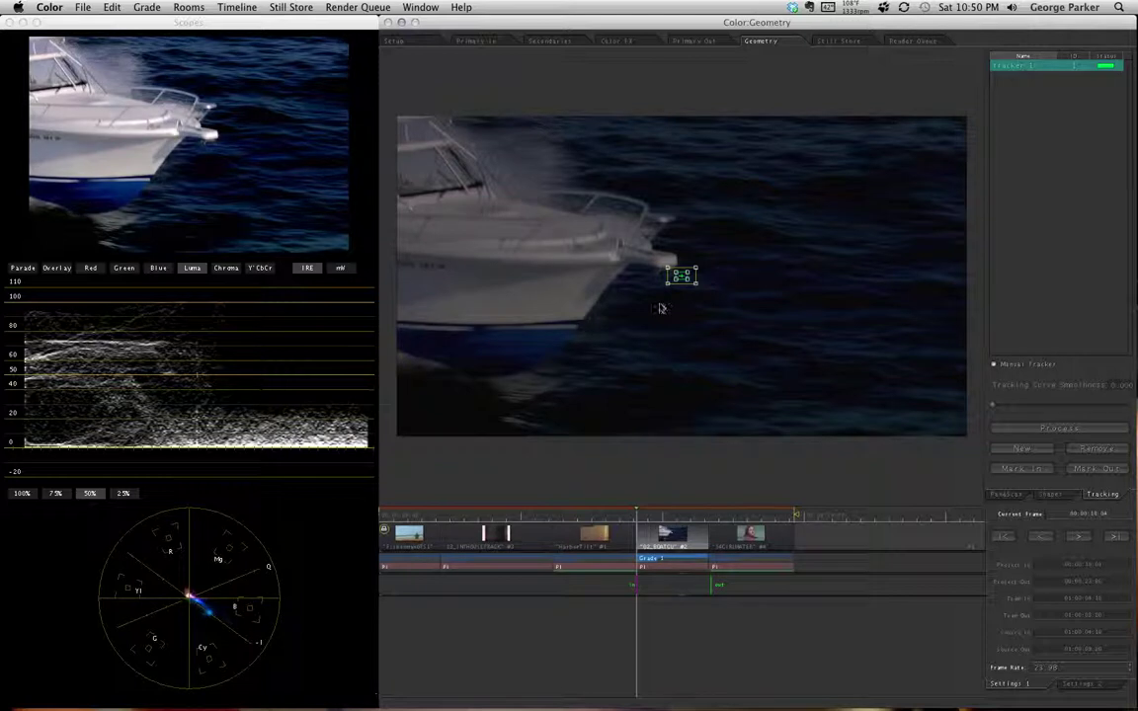
pyautogui.moveTo(684, 279); pyautogui.dragTo(616, 363)
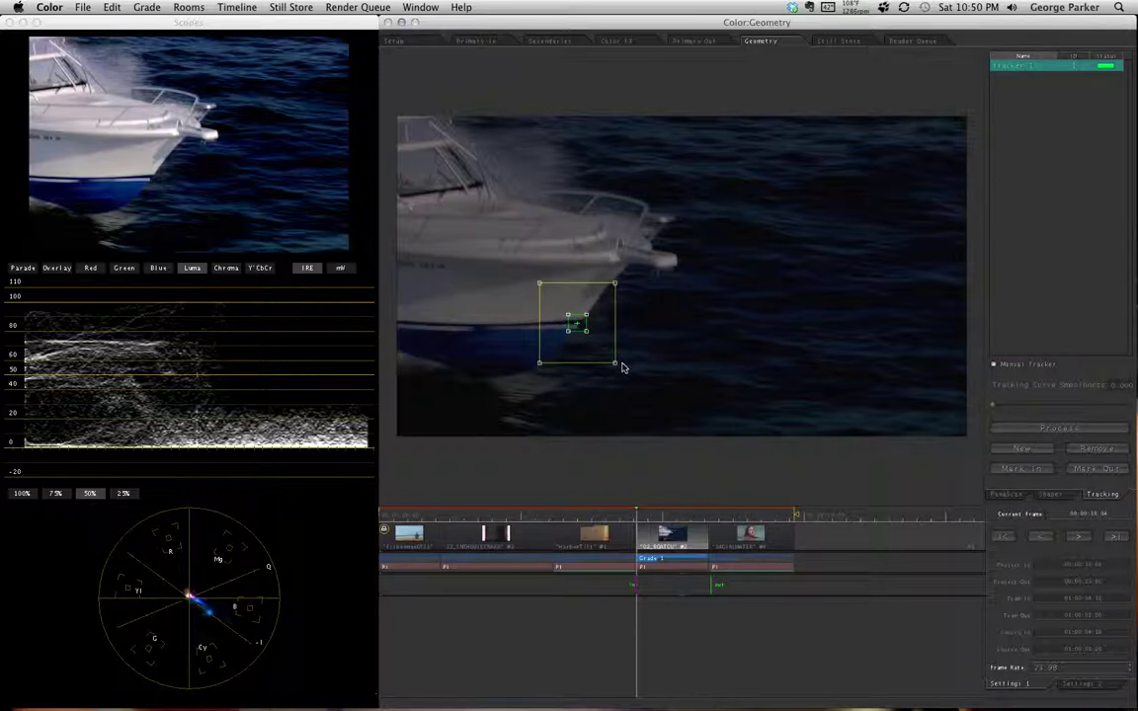
pyautogui.moveTo(616, 365); pyautogui.dragTo(608, 356)
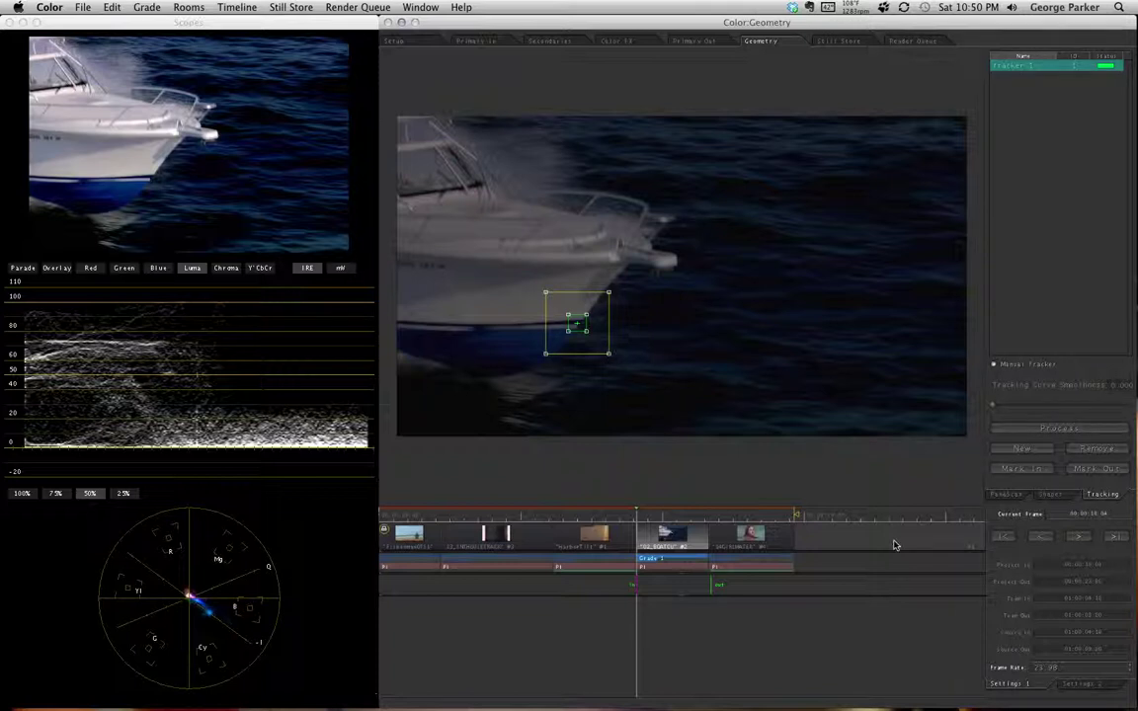
# - Auto-track the bow point, cancel when it drifts, and delete Tracker 1
pyautogui.click(1050, 427)
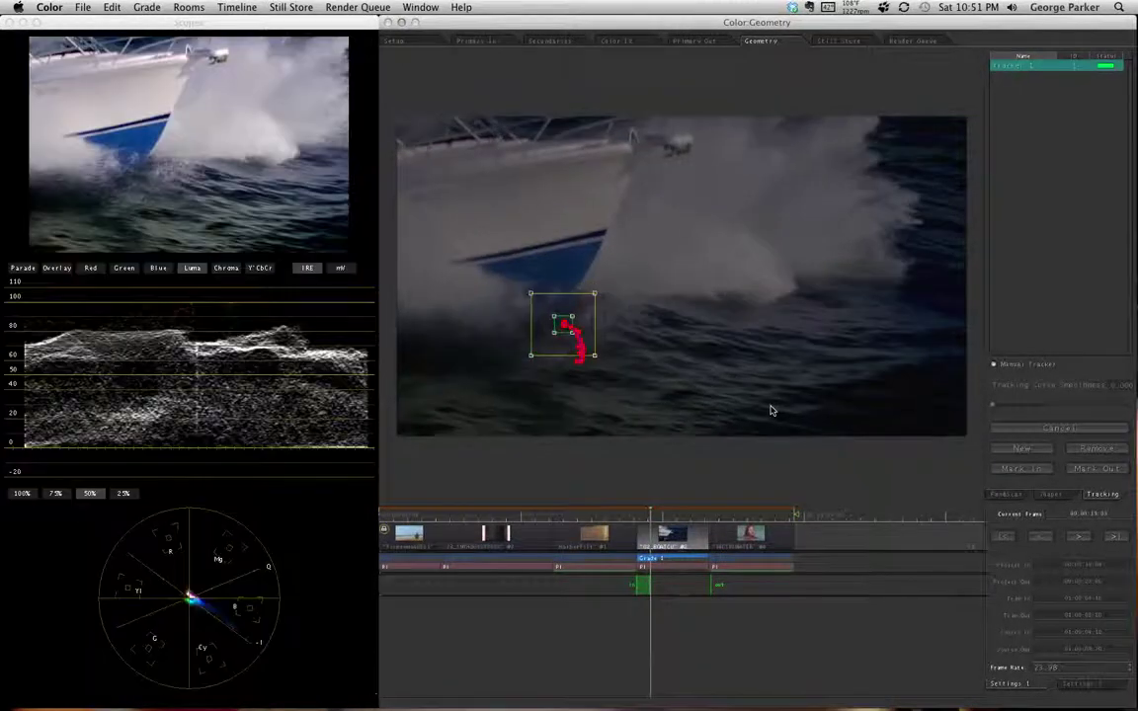
pyautogui.click(1063, 432)
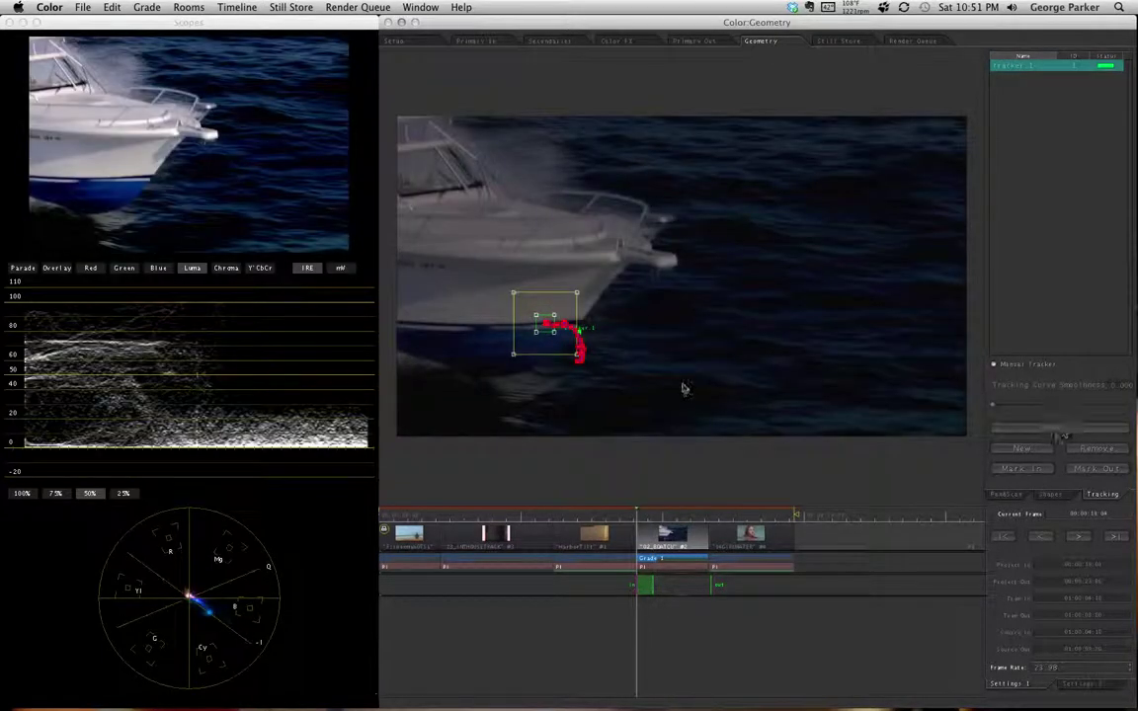
pyautogui.click(1087, 451)
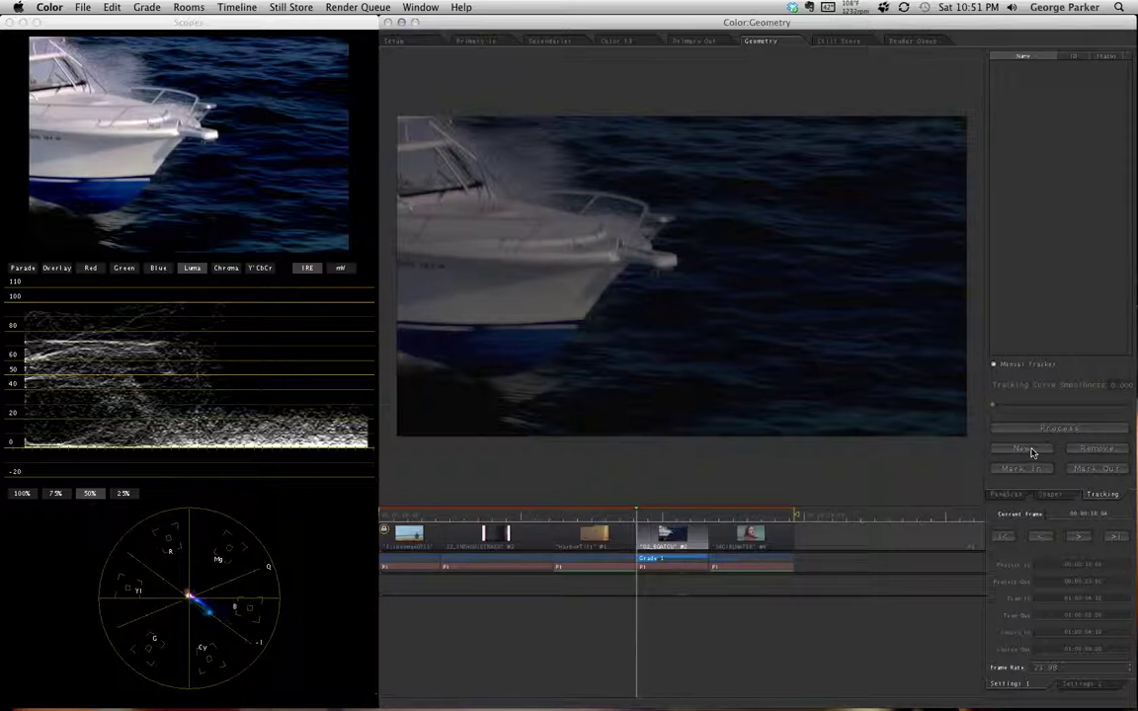
# - Create a hand-placed Tracker 1 and mark the bow's position on each early frame
pyautogui.click(1016, 368)
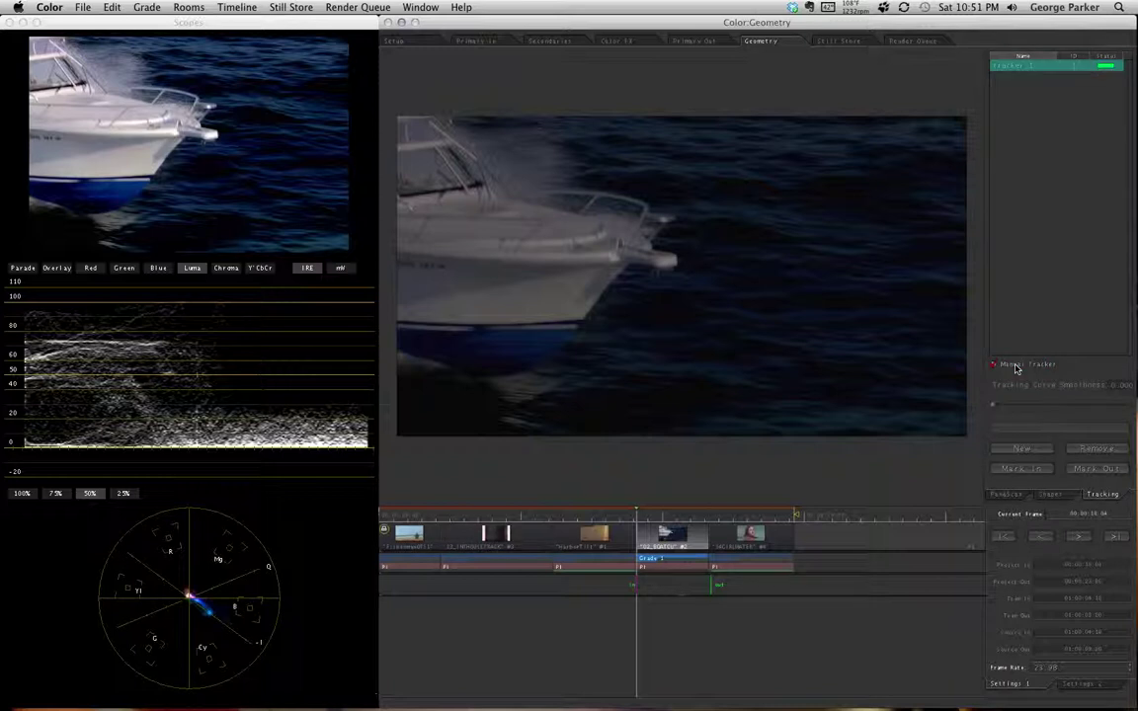
pyautogui.click(583, 324)
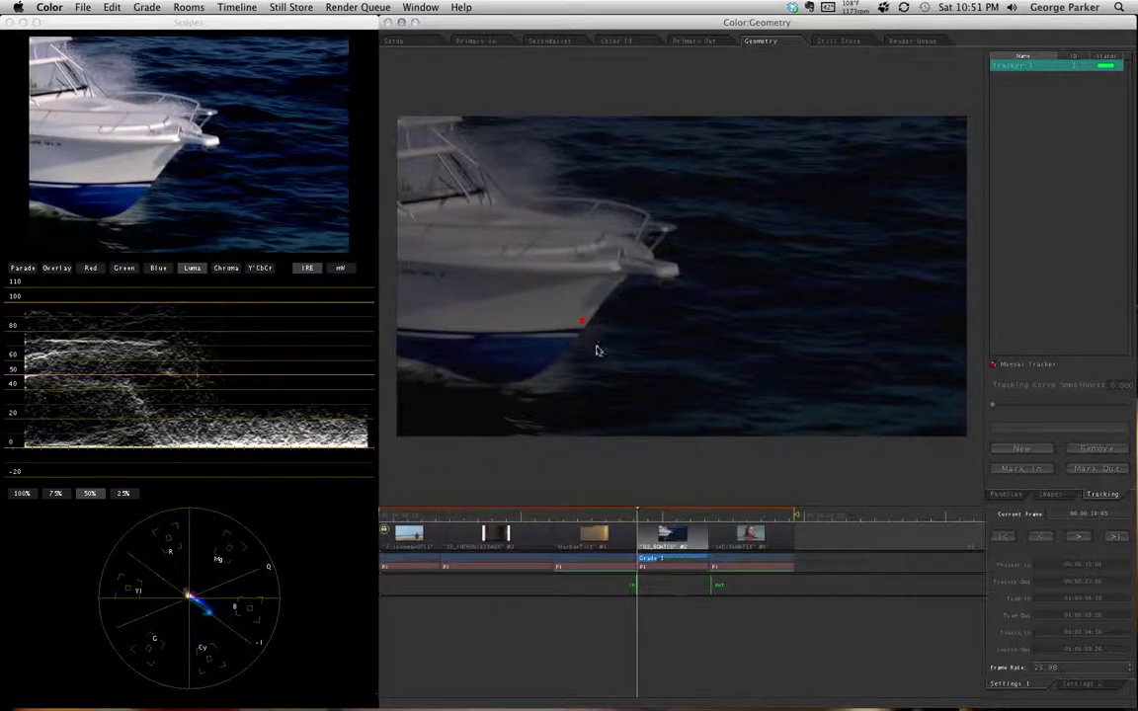
pyautogui.click(583, 329)
pyautogui.click(583, 337)
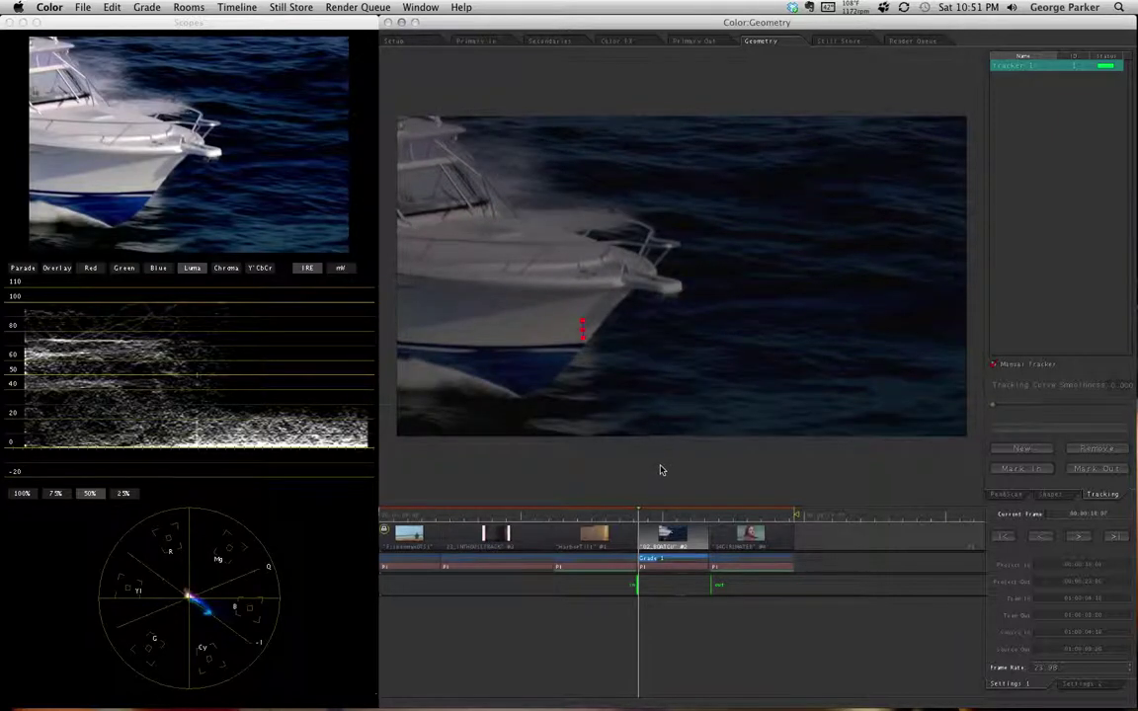
pyautogui.click(584, 347)
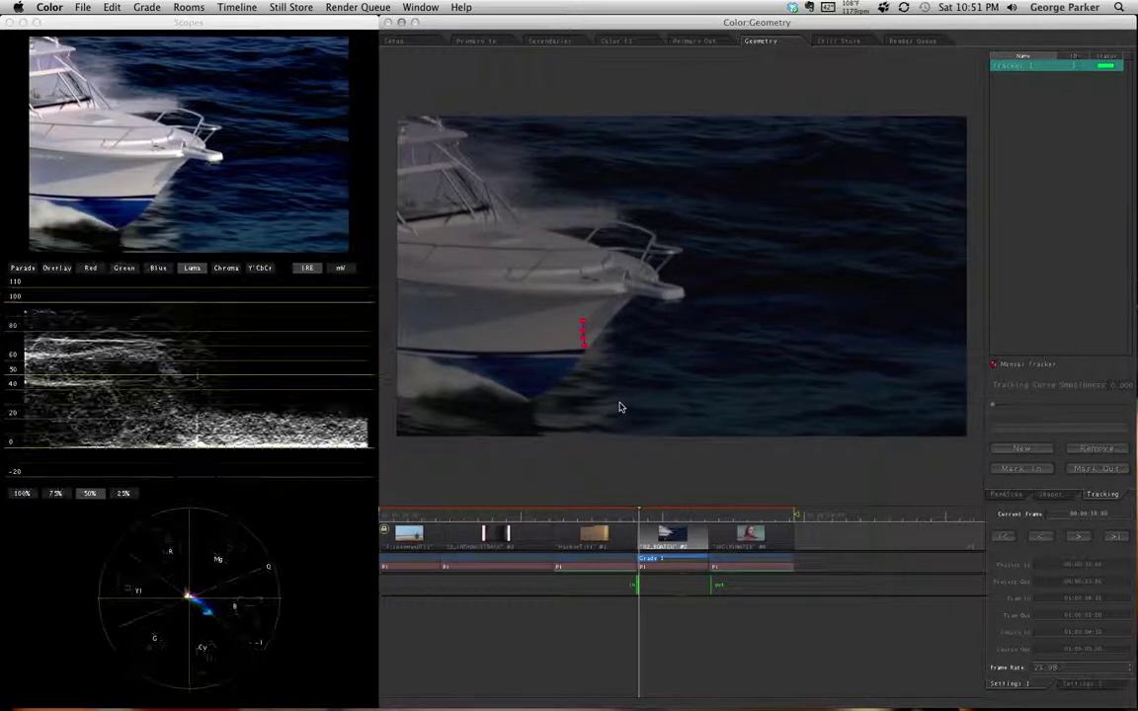
pyautogui.click(585, 356)
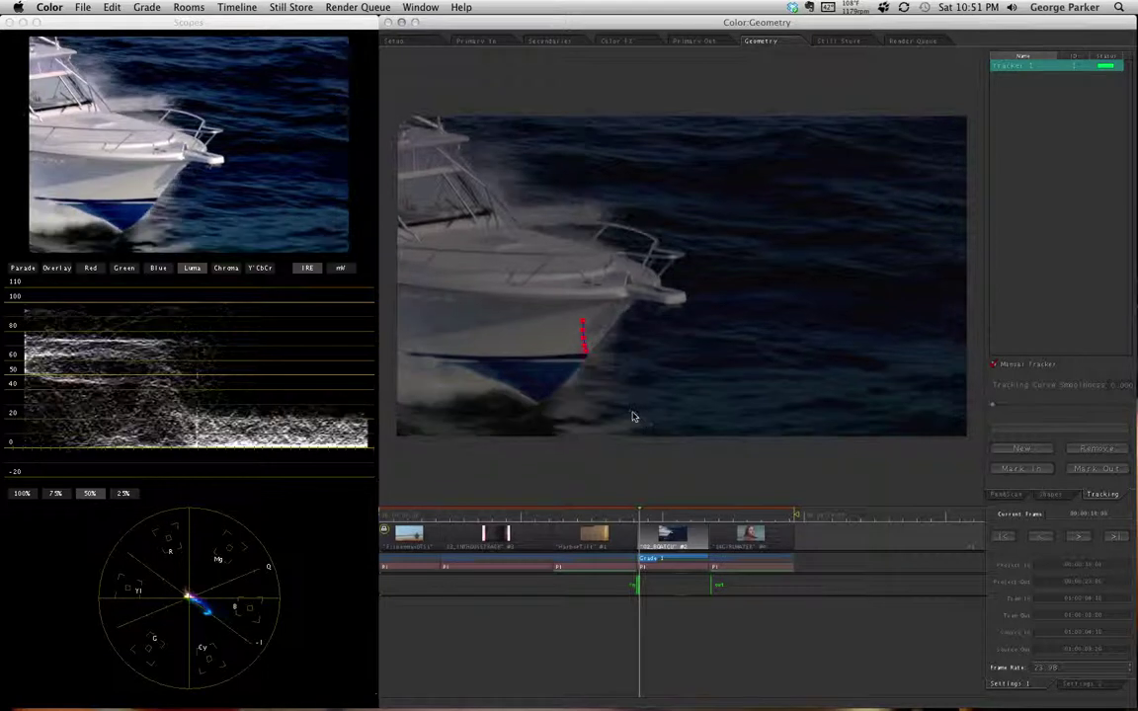
pyautogui.click(588, 359)
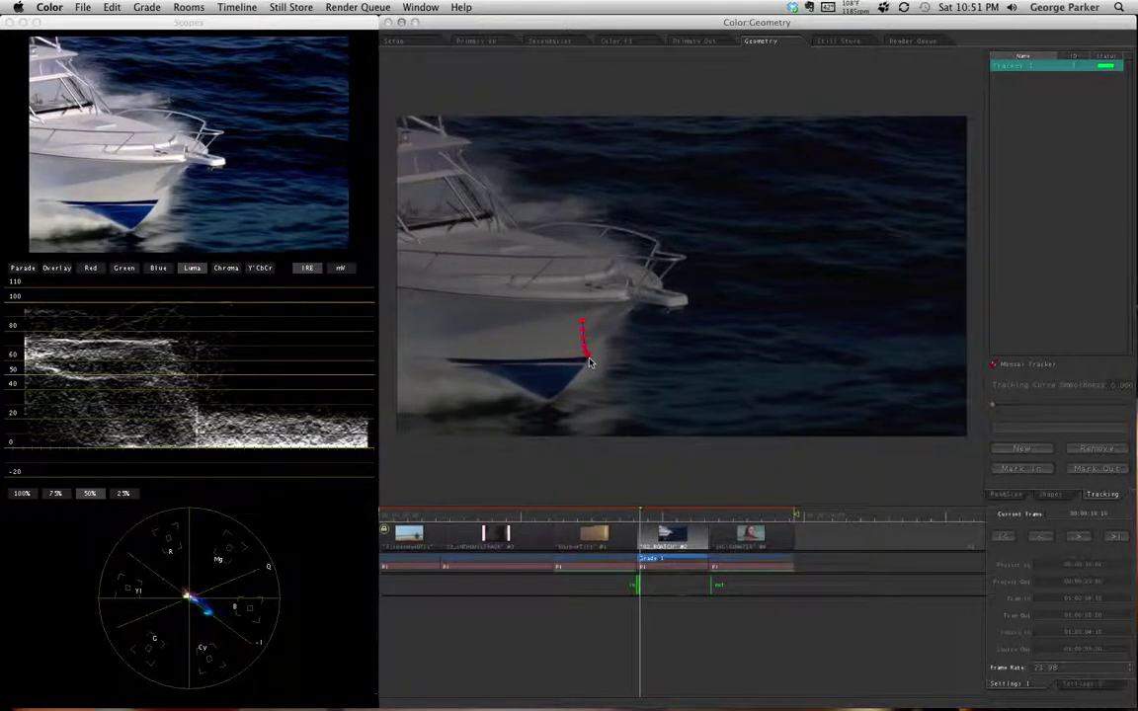
pyautogui.click(589, 361)
pyautogui.click(591, 363)
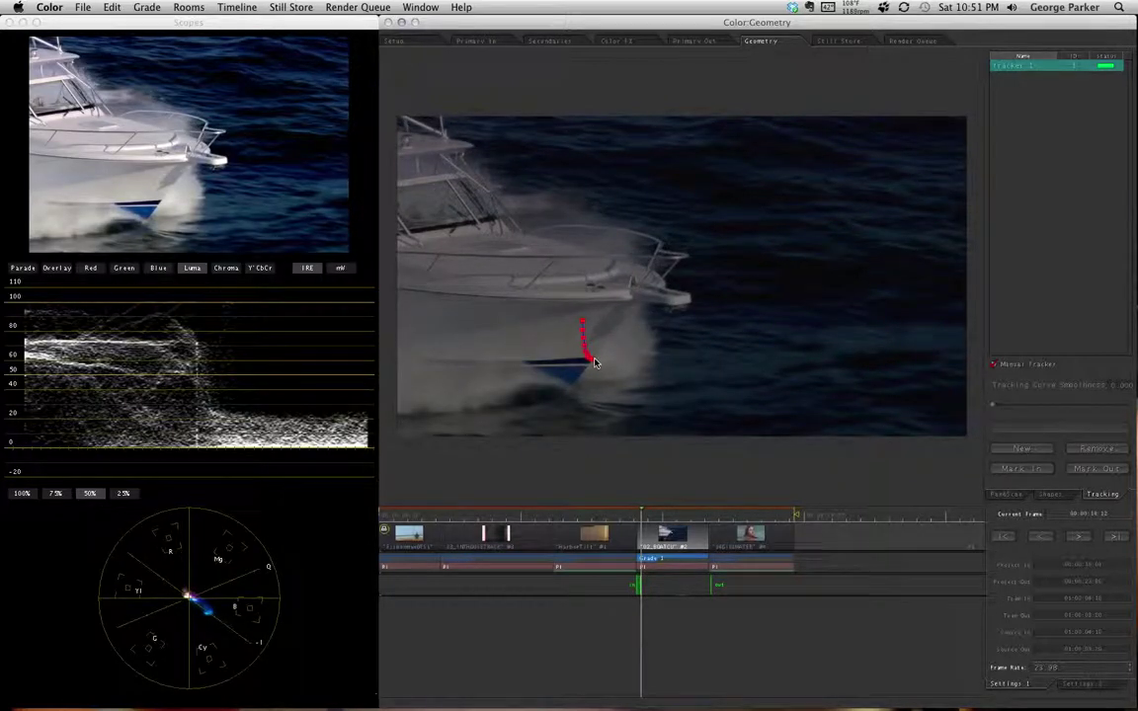
pyautogui.click(594, 362)
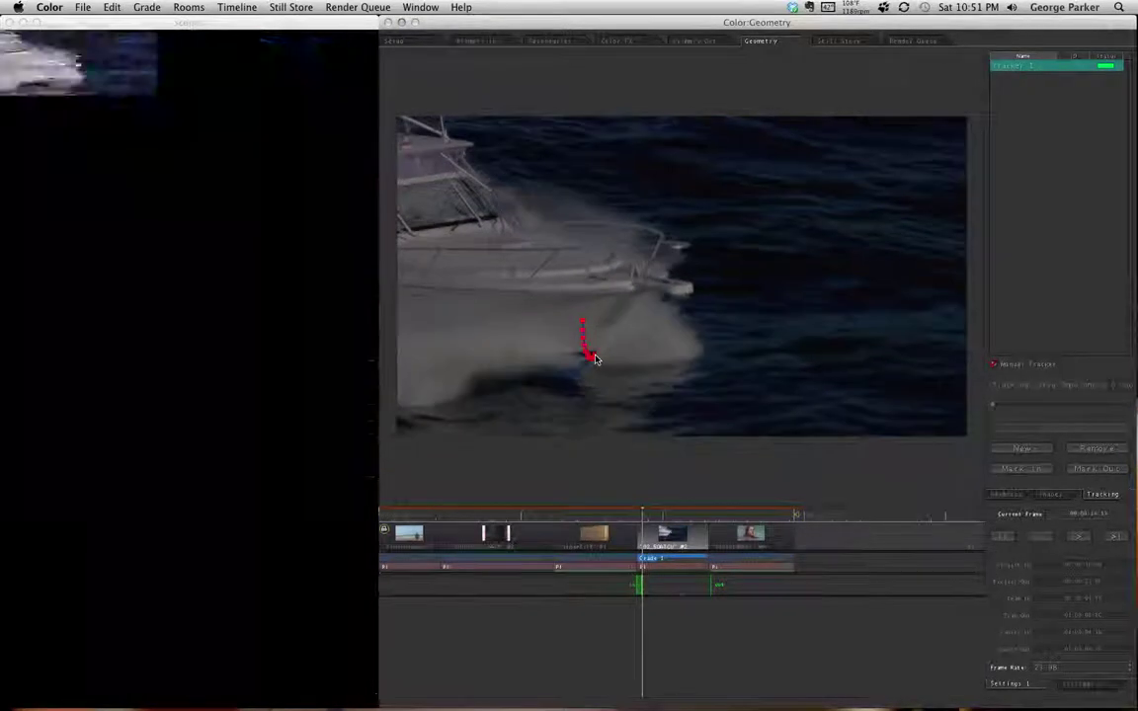
pyautogui.click(595, 353)
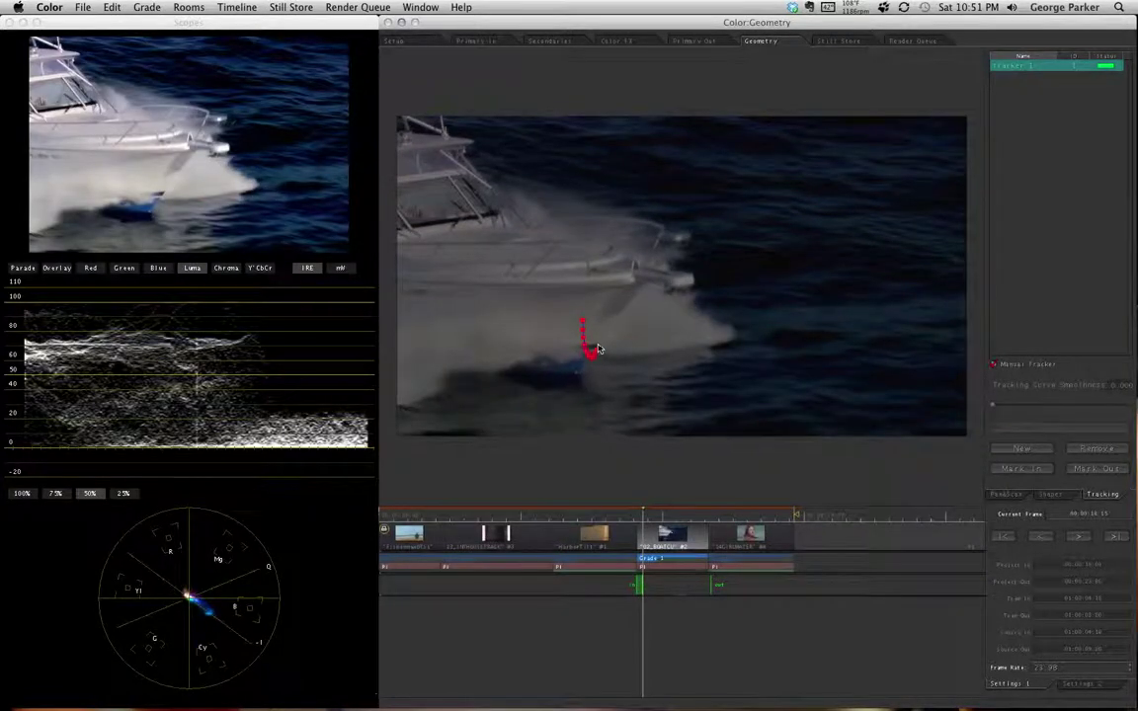
pyautogui.click(600, 340)
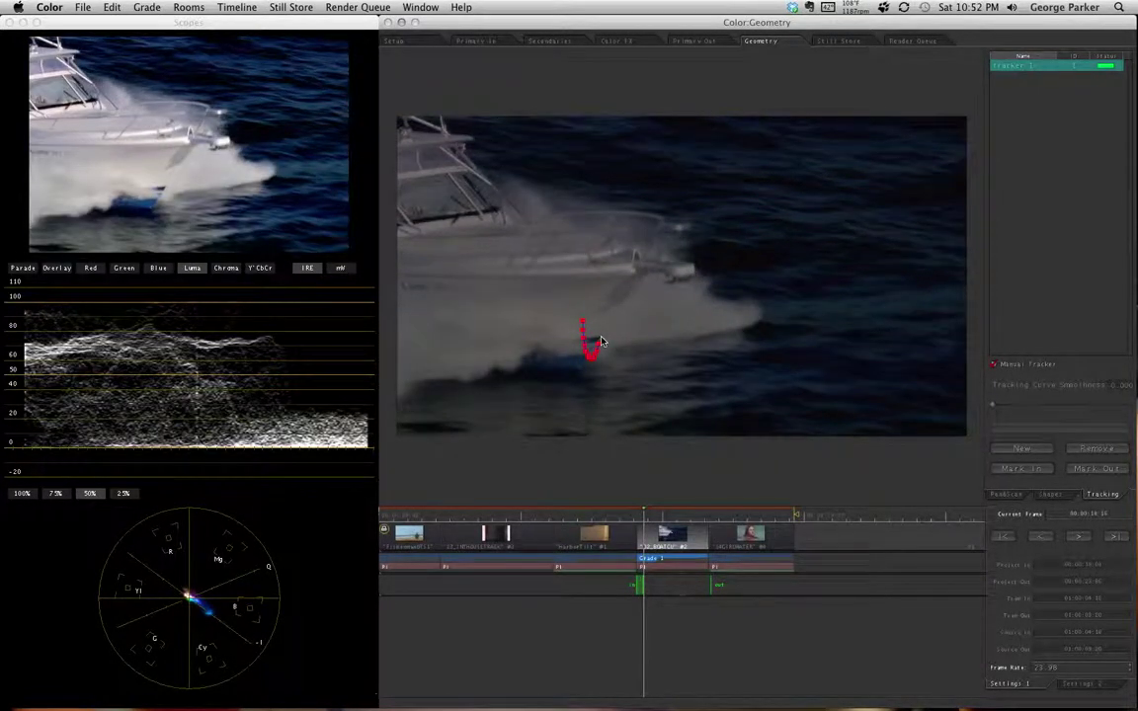
pyautogui.click(600, 332)
pyautogui.click(601, 329)
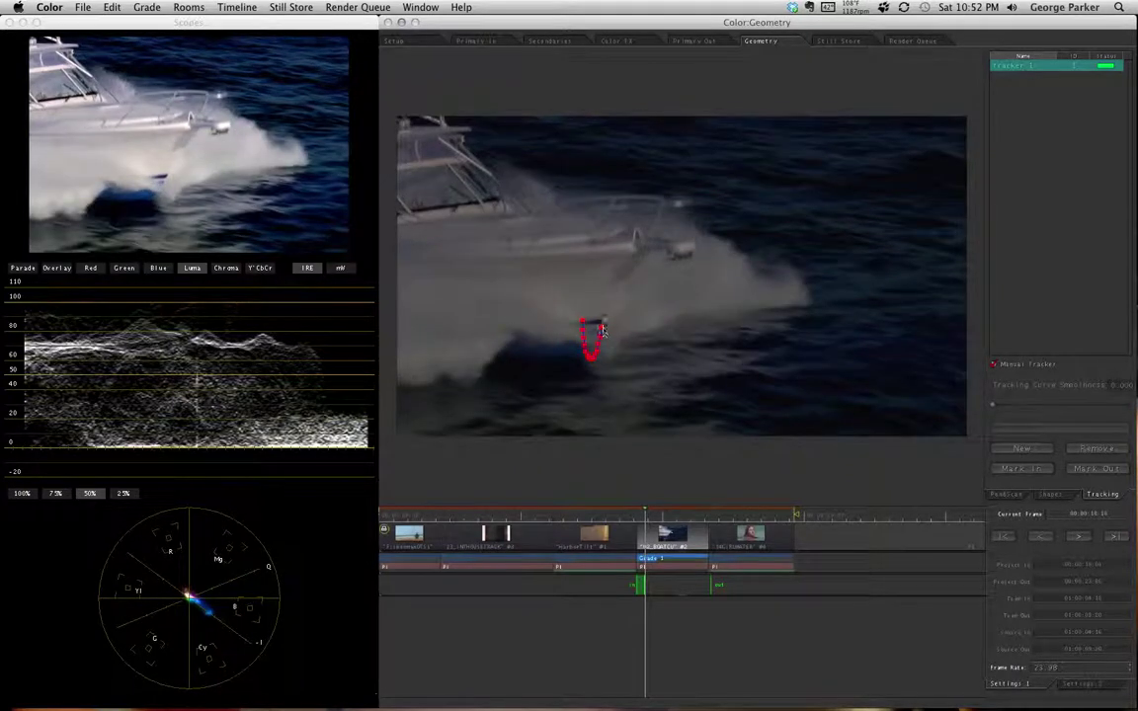
pyautogui.click(603, 323)
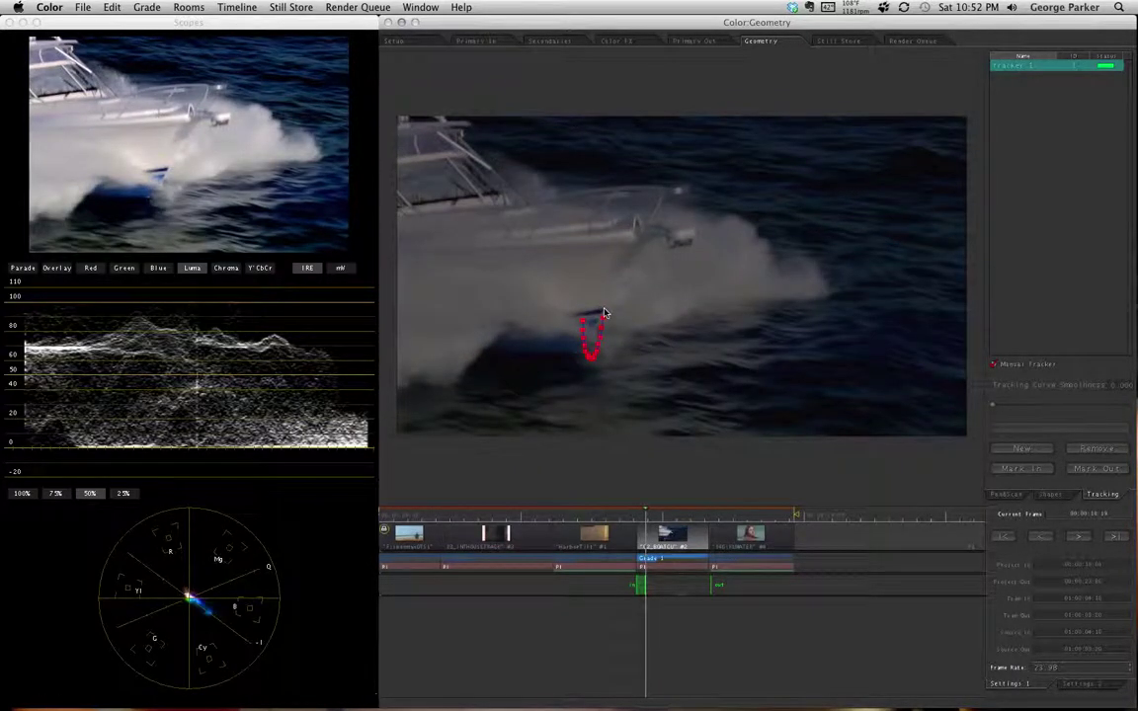
# - Keep marking the bow tip frame by frame through the rest of the clip
pyautogui.click(605, 315)
pyautogui.click(604, 303)
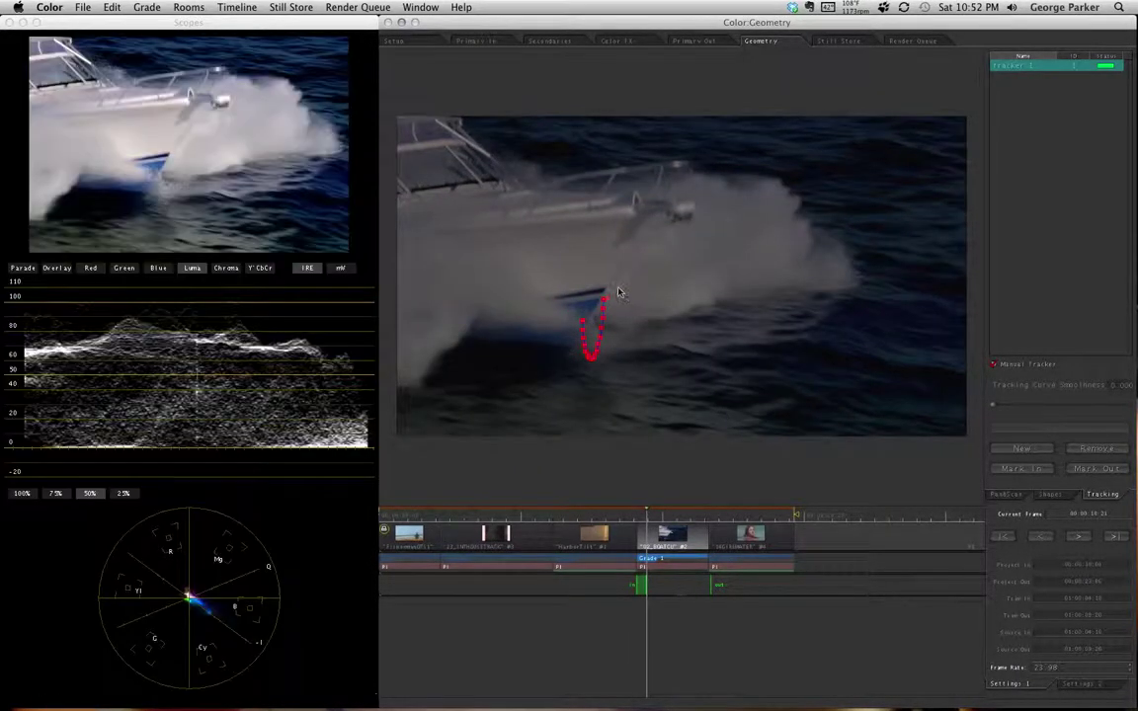
pyautogui.click(605, 291)
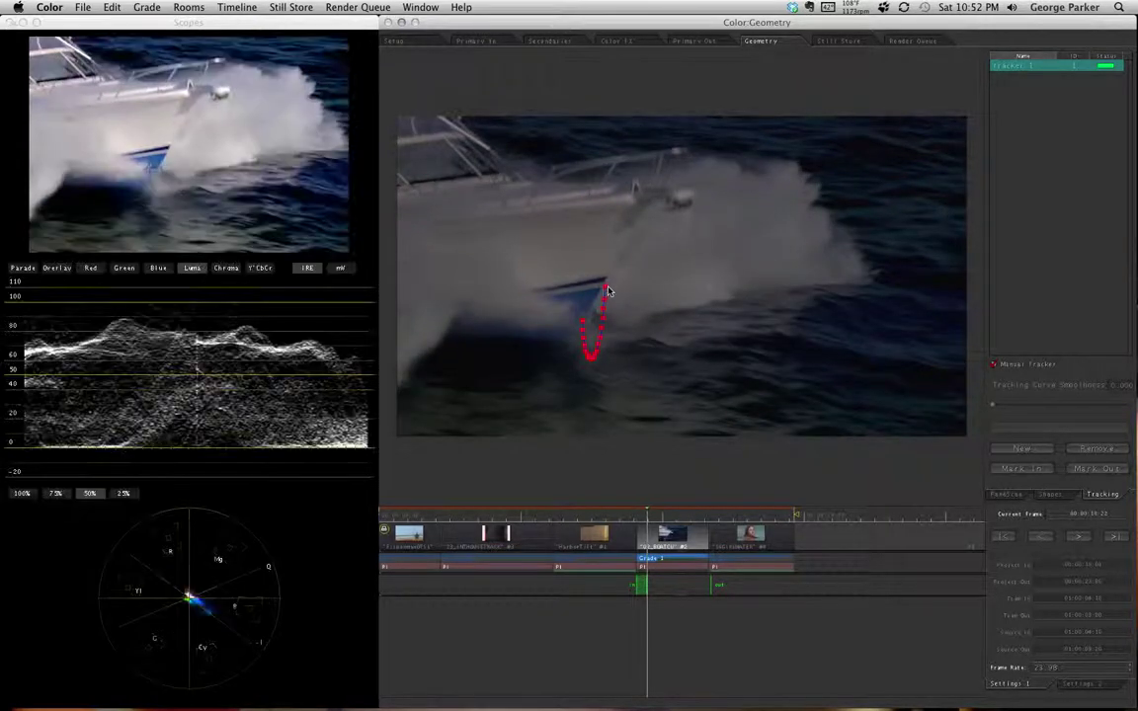
pyautogui.click(607, 280)
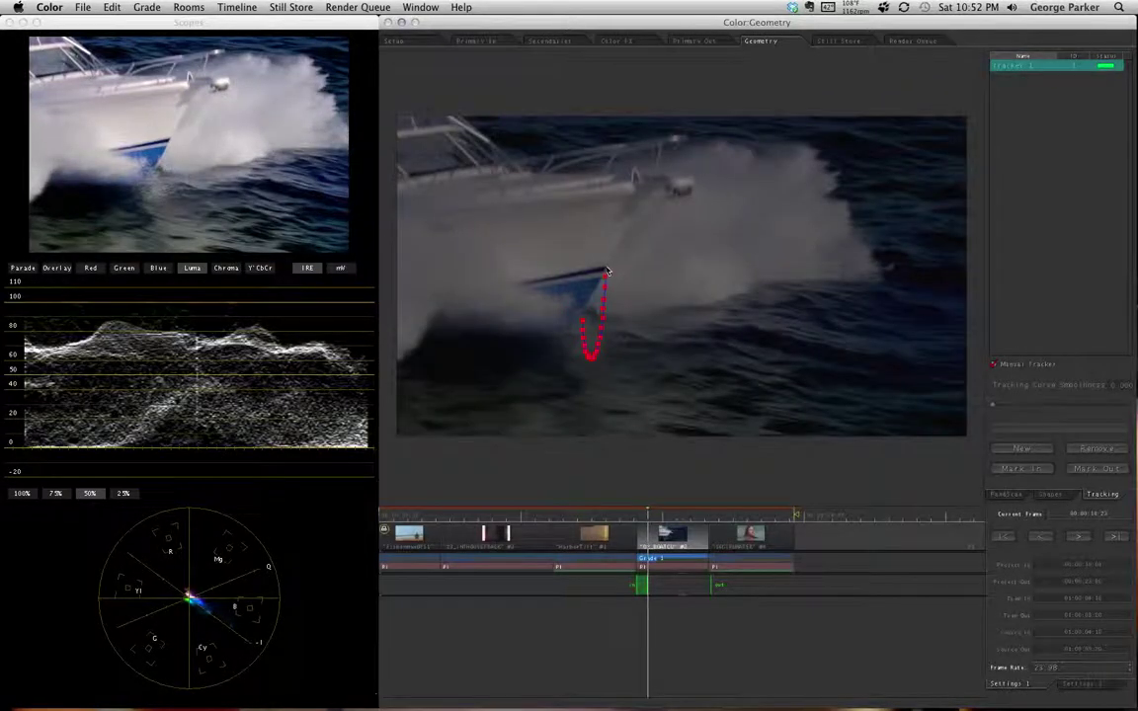
pyautogui.click(607, 269)
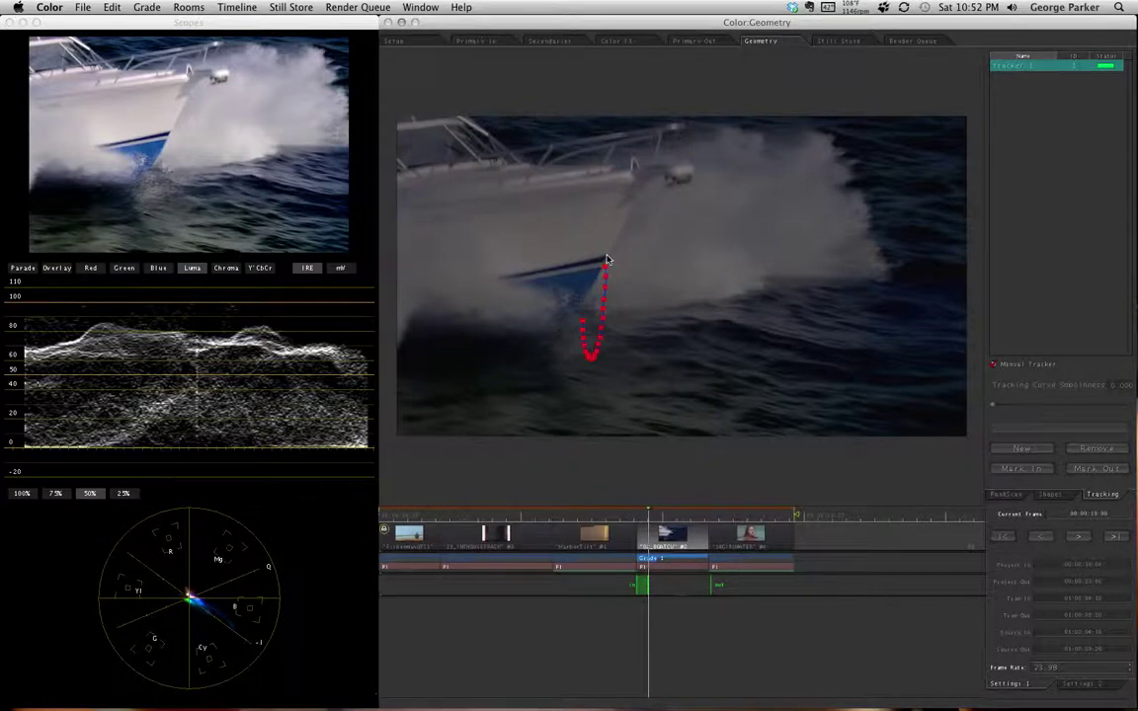
pyautogui.click(608, 255)
pyautogui.click(609, 249)
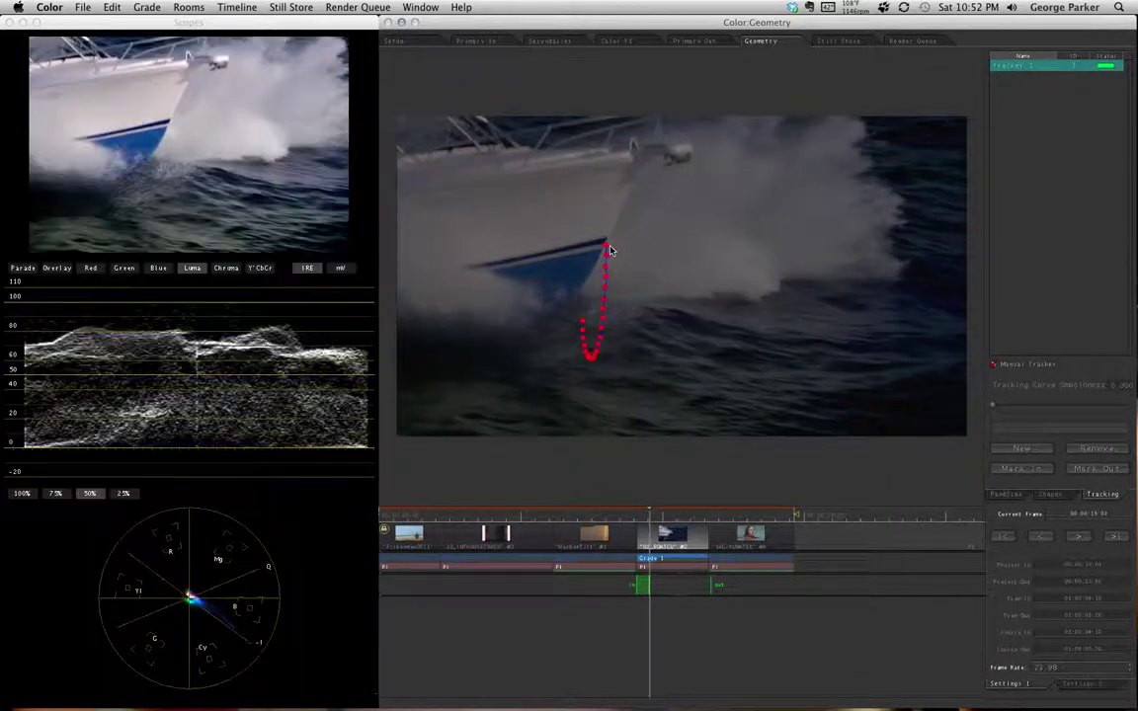
pyautogui.click(609, 234)
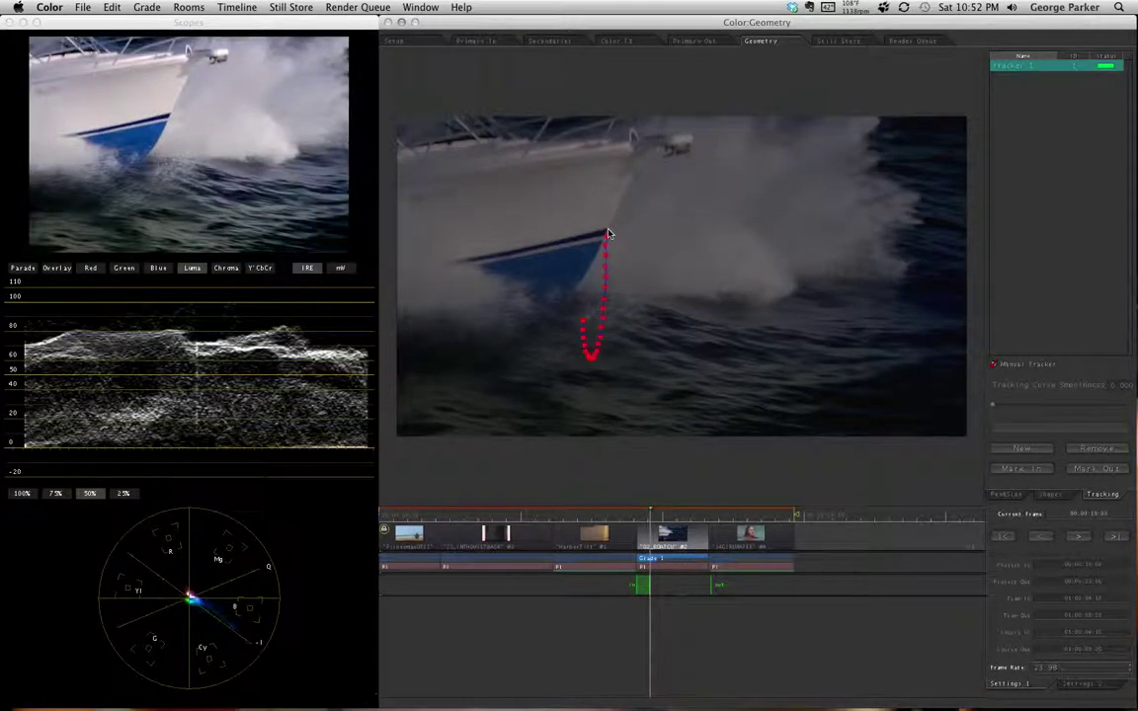
pyautogui.click(609, 223)
pyautogui.click(609, 220)
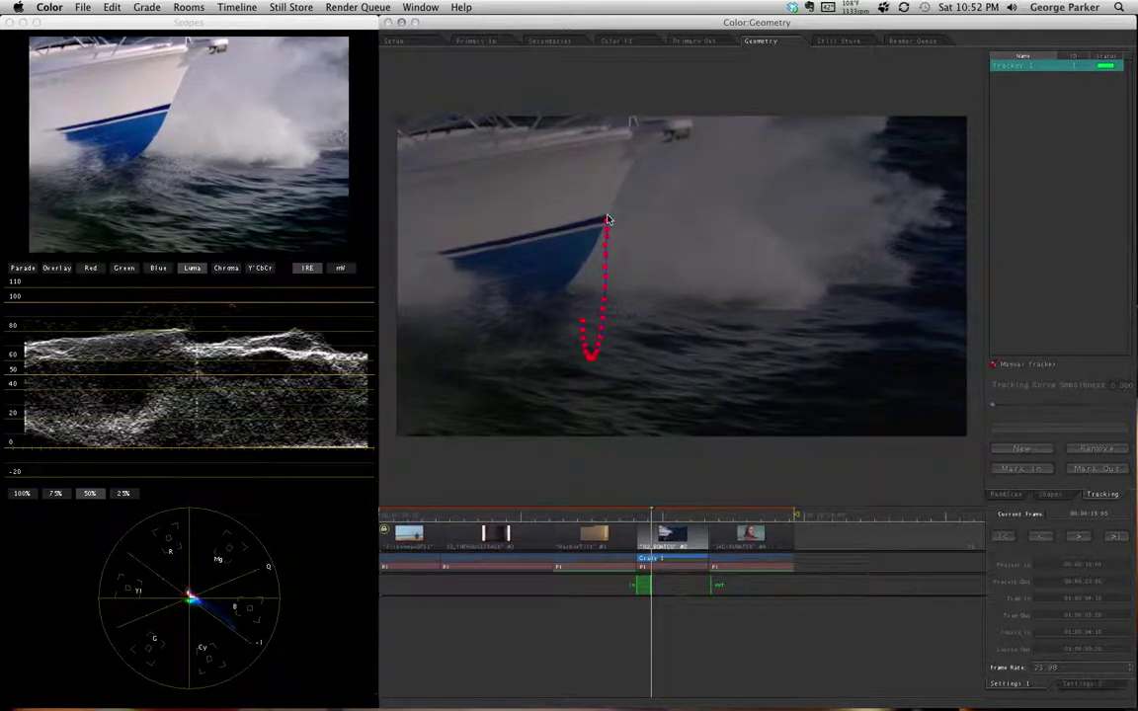
pyautogui.click(607, 217)
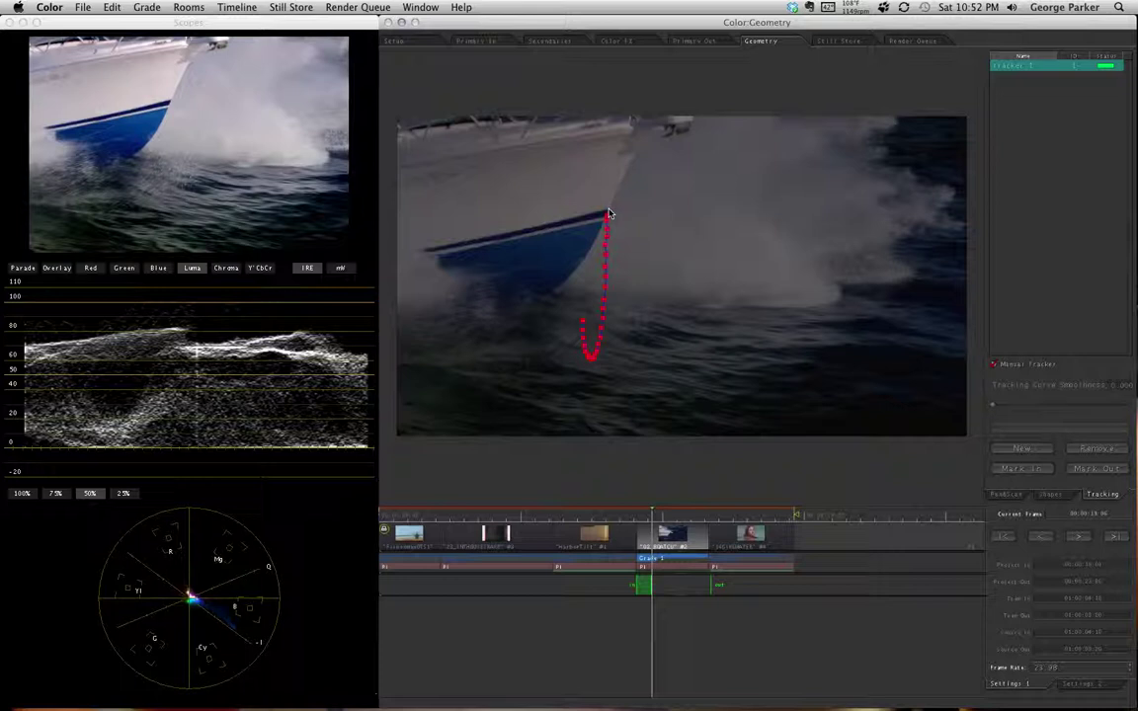
pyautogui.click(609, 212)
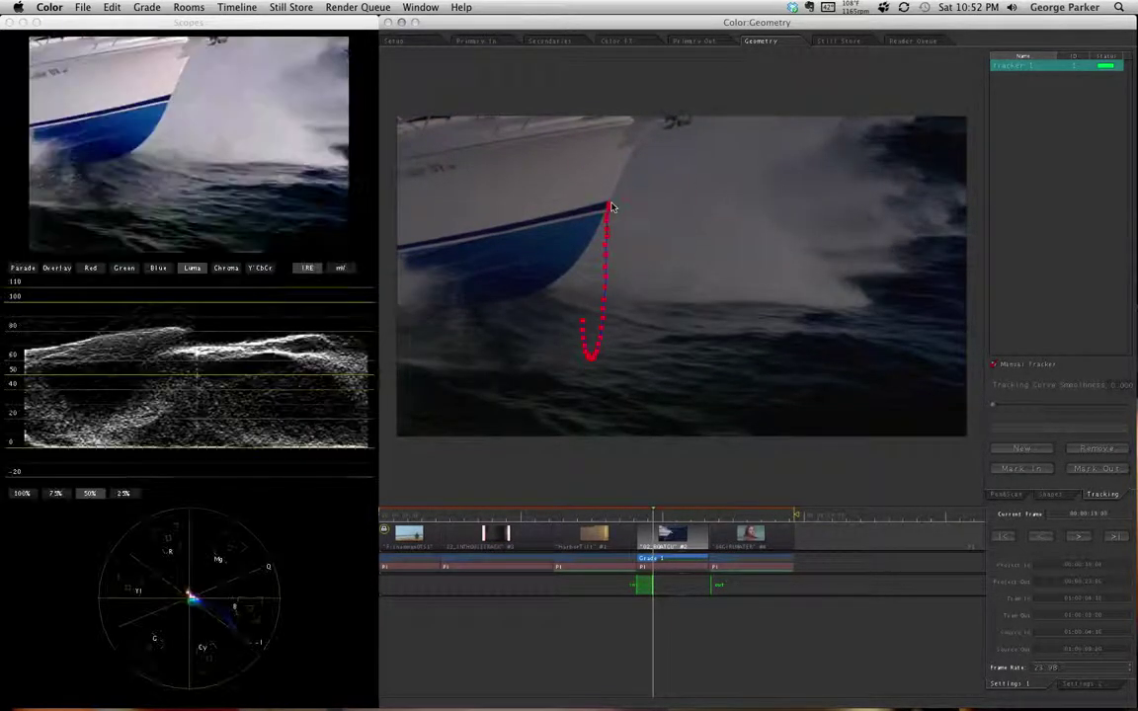
pyautogui.click(611, 202)
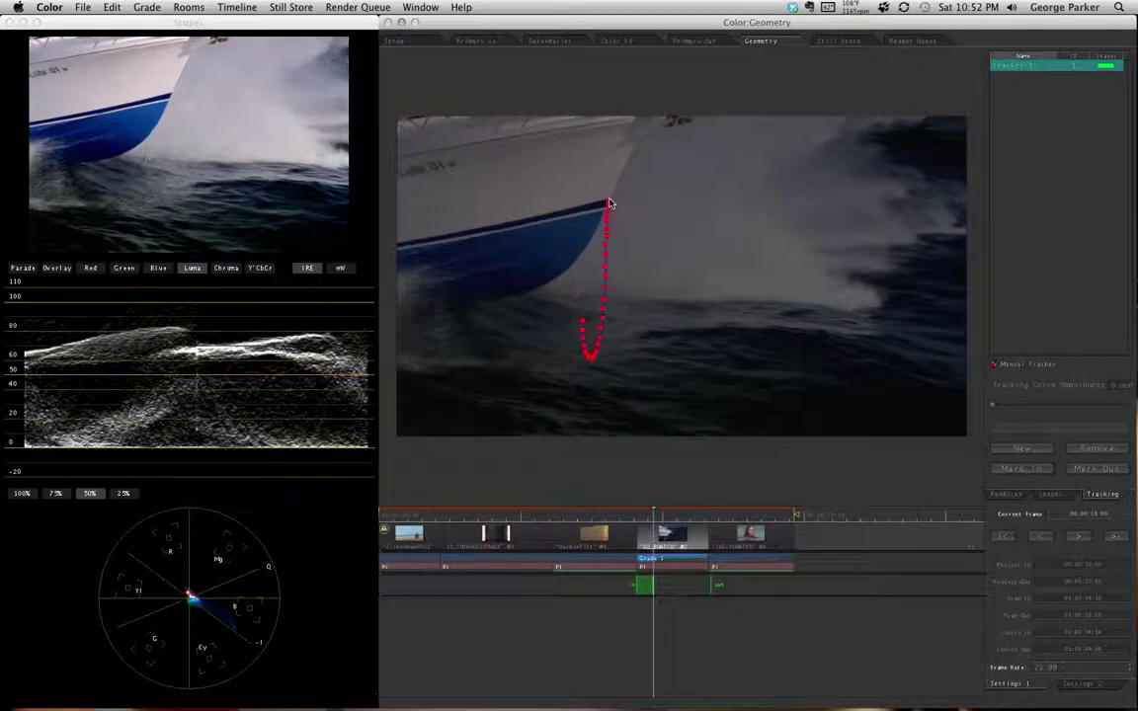
pyautogui.click(612, 203)
pyautogui.click(613, 202)
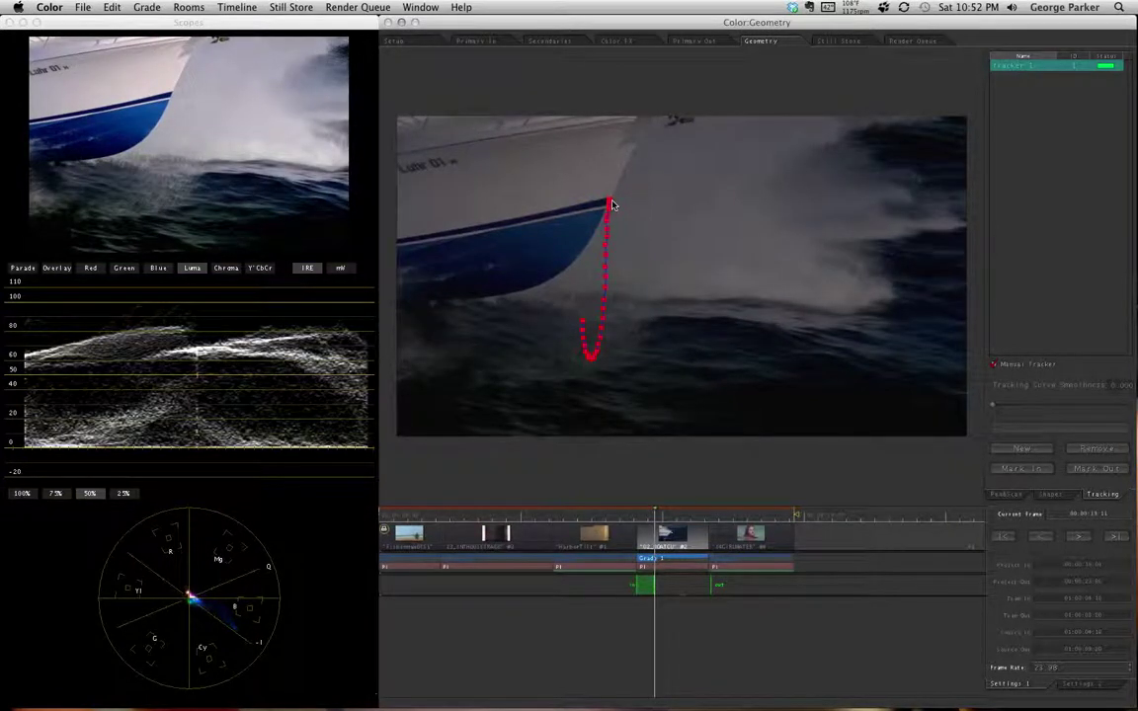
pyautogui.click(611, 205)
pyautogui.click(612, 205)
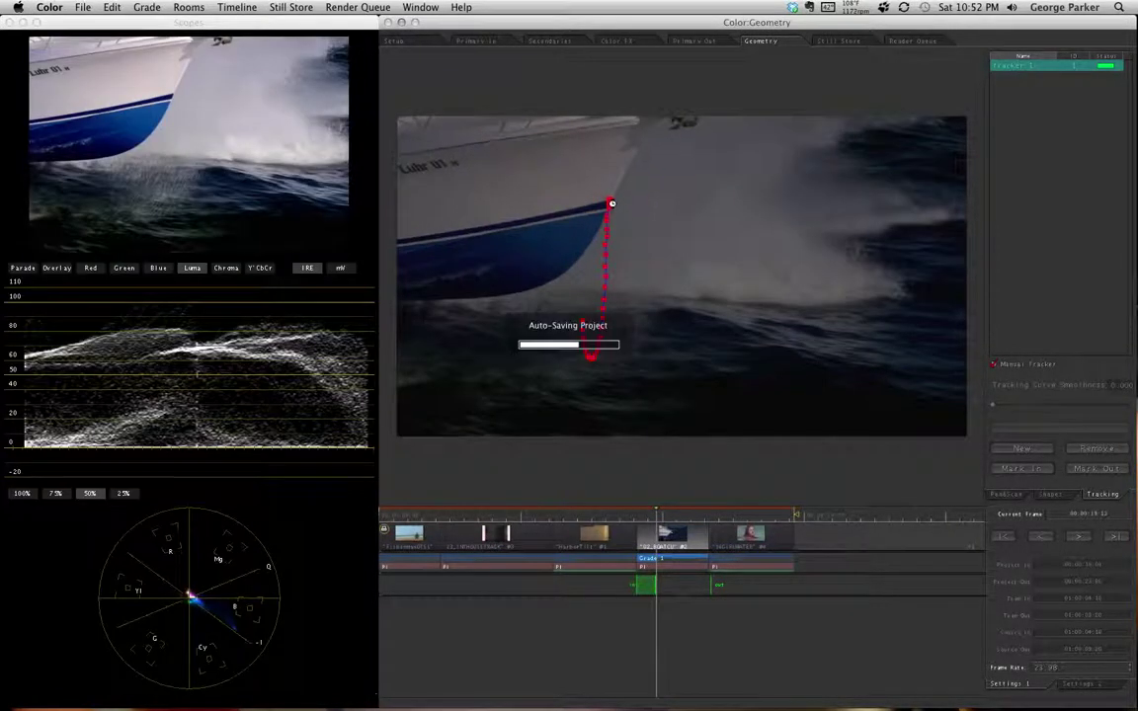
pyautogui.click(613, 211)
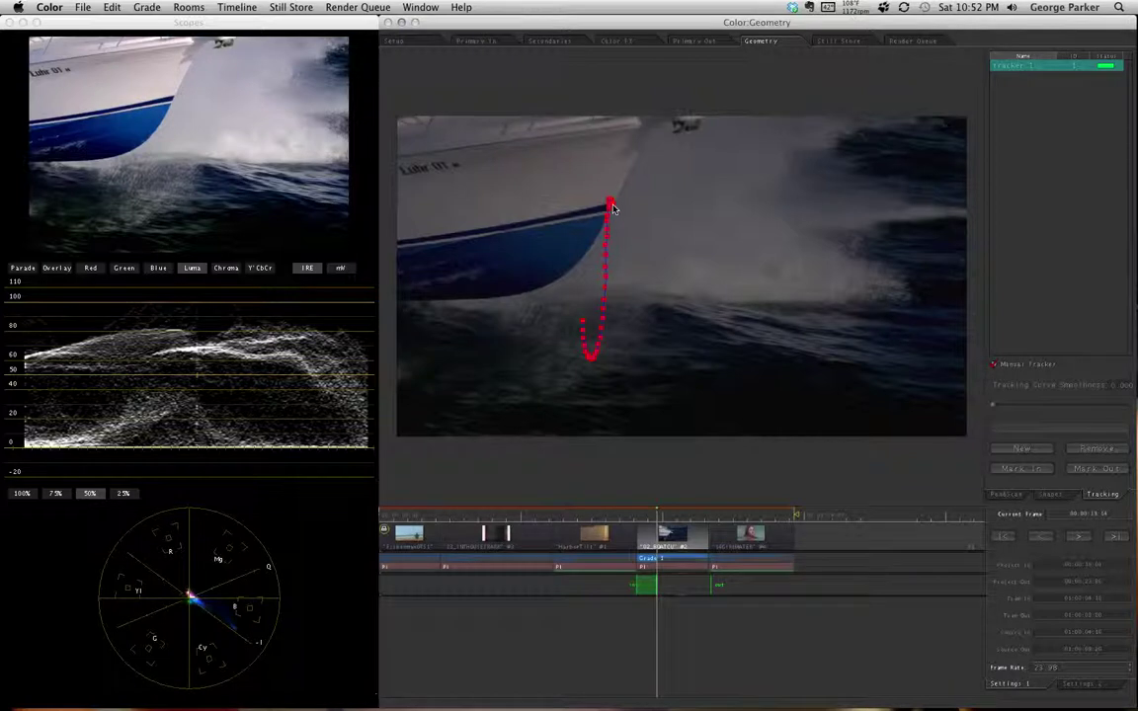
pyautogui.click(613, 207)
pyautogui.click(612, 211)
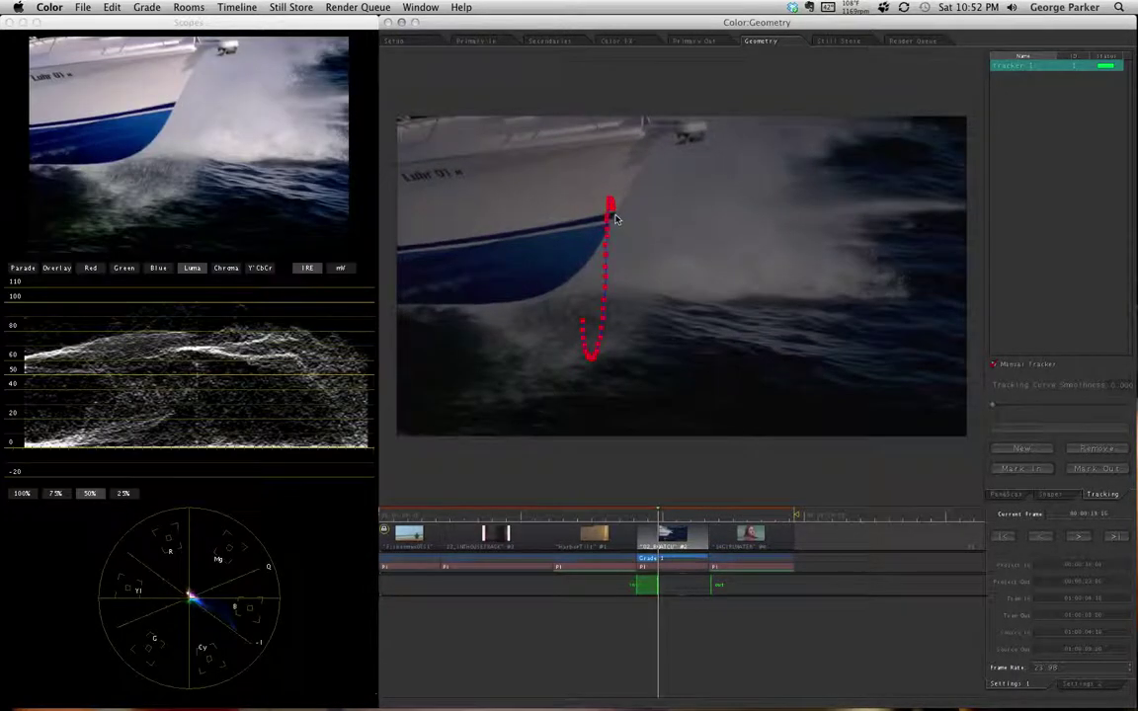
pyautogui.click(614, 219)
pyautogui.click(618, 229)
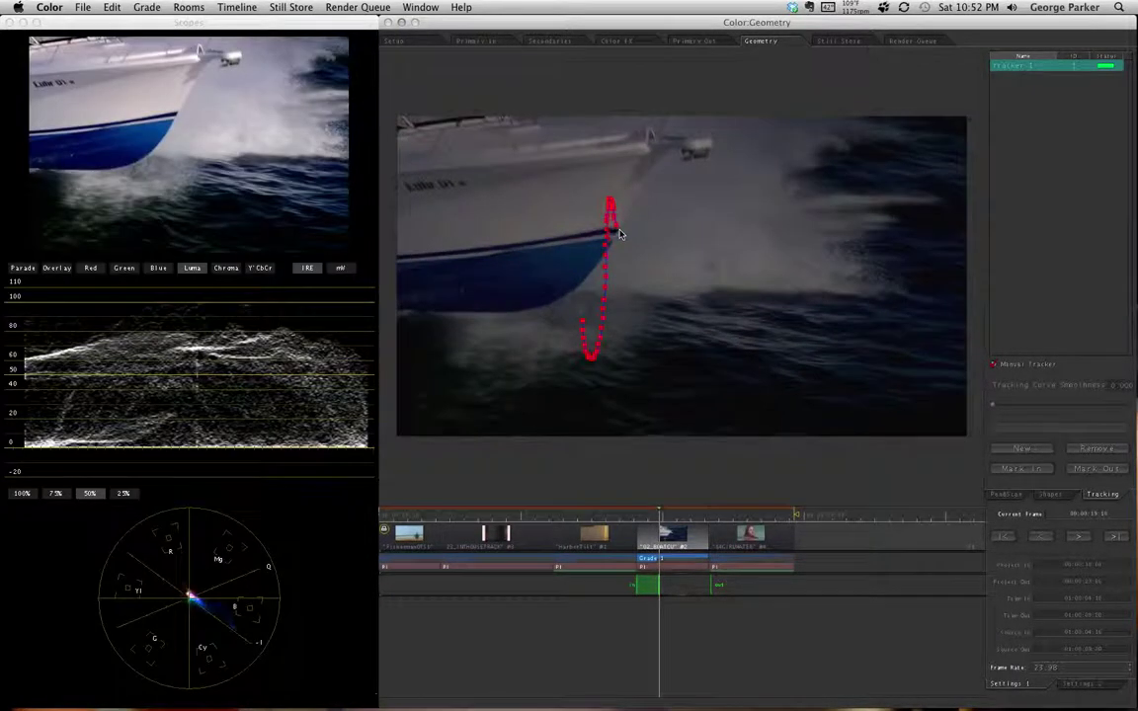
pyautogui.click(618, 233)
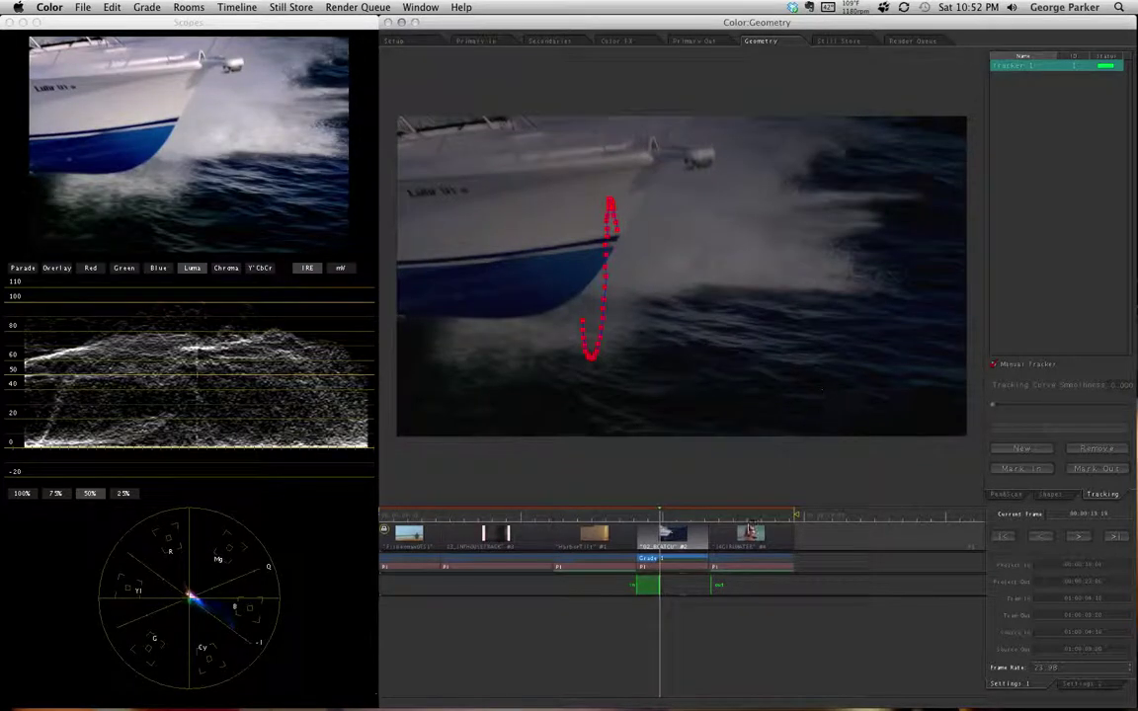
# - Scrub back through the clip to review the Tracker 1 bow path
pyautogui.moveTo(658, 516)
pyautogui.mouseDown()
pyautogui.moveTo(645, 516)
pyautogui.moveTo(655, 516)
pyautogui.mouseUp()
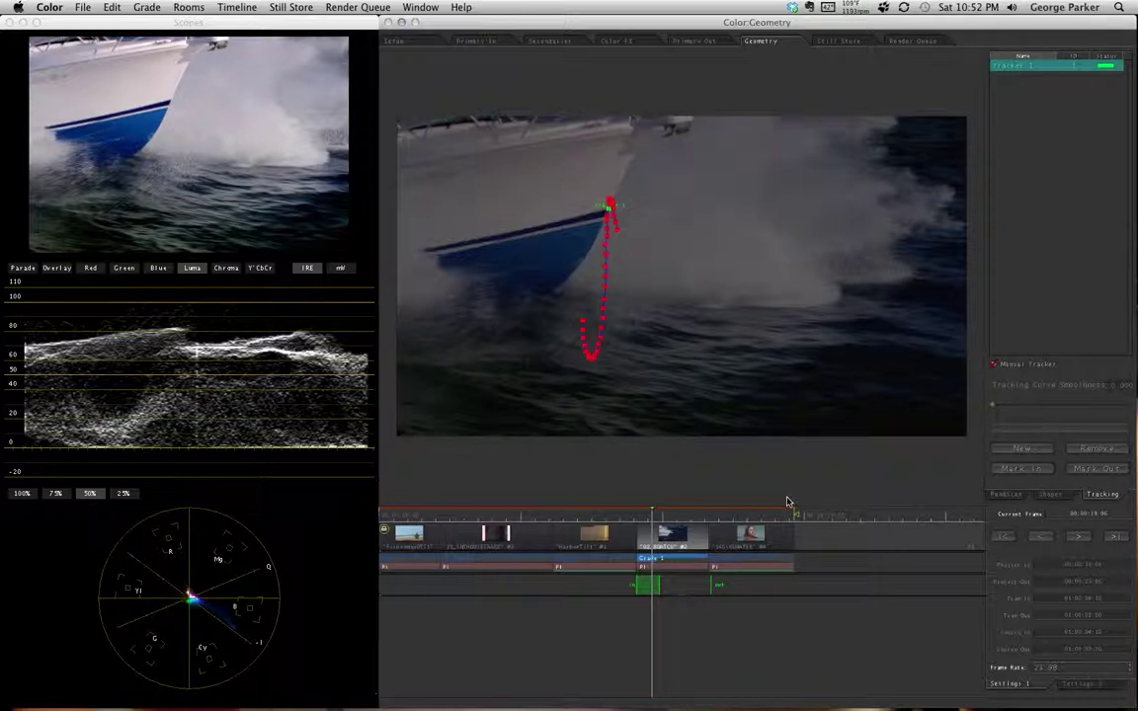
pyautogui.press('super+Tab')
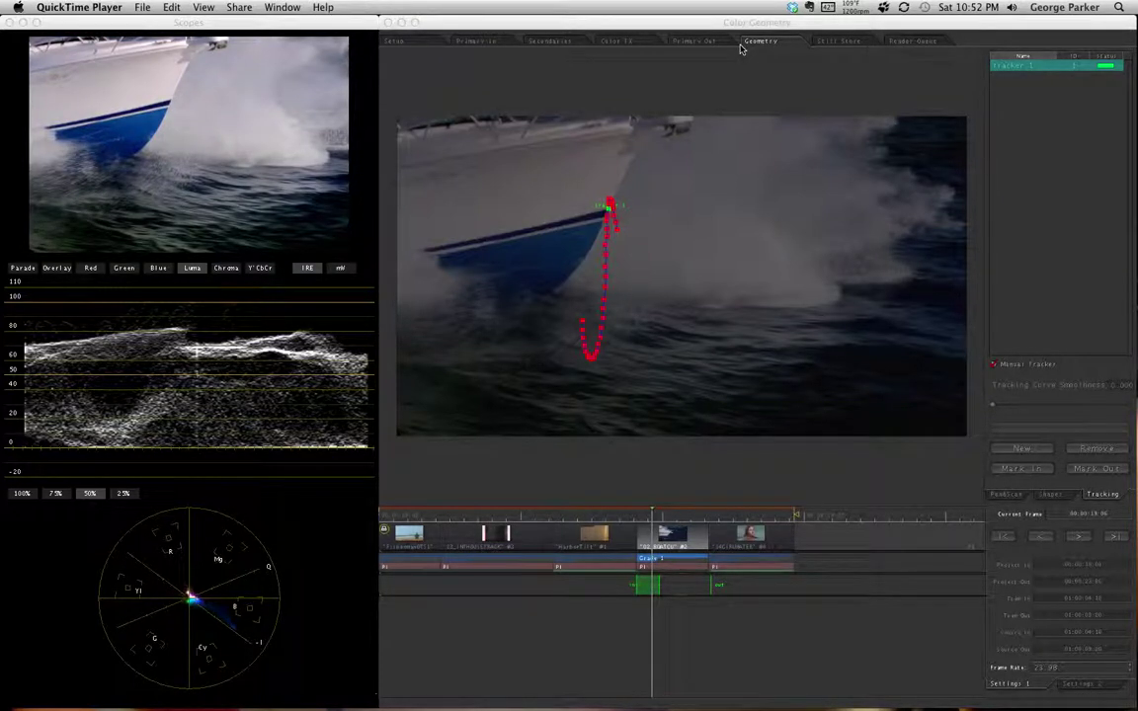
pyautogui.click(553, 43)
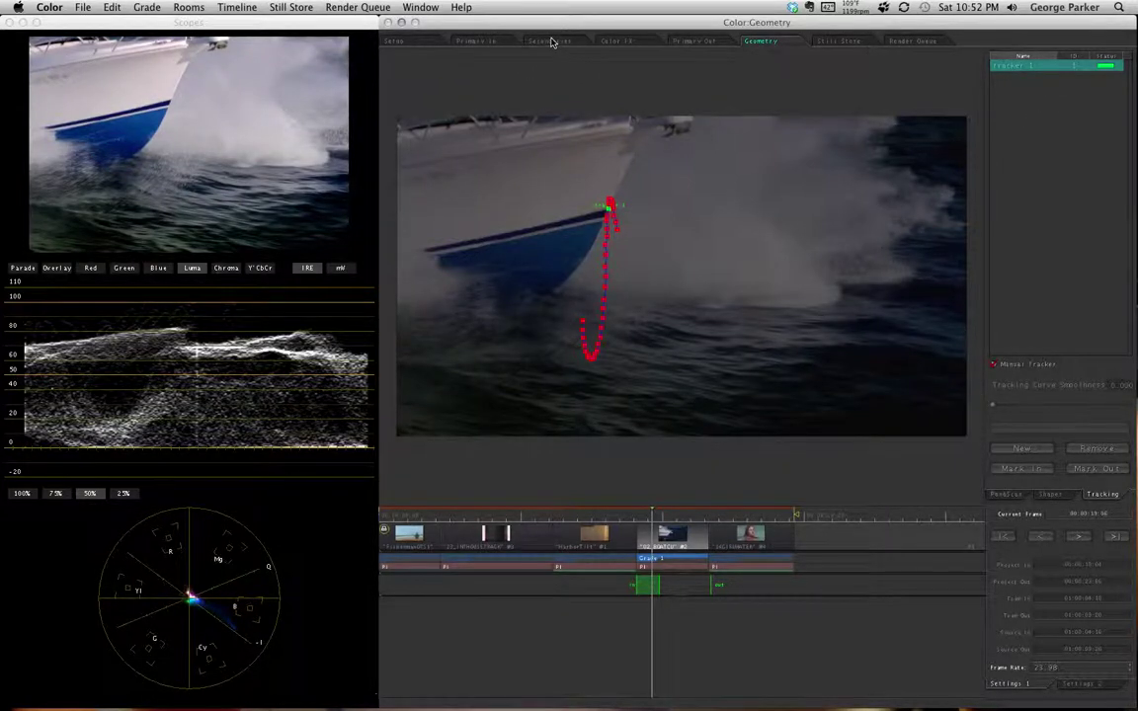
pyautogui.click(551, 42)
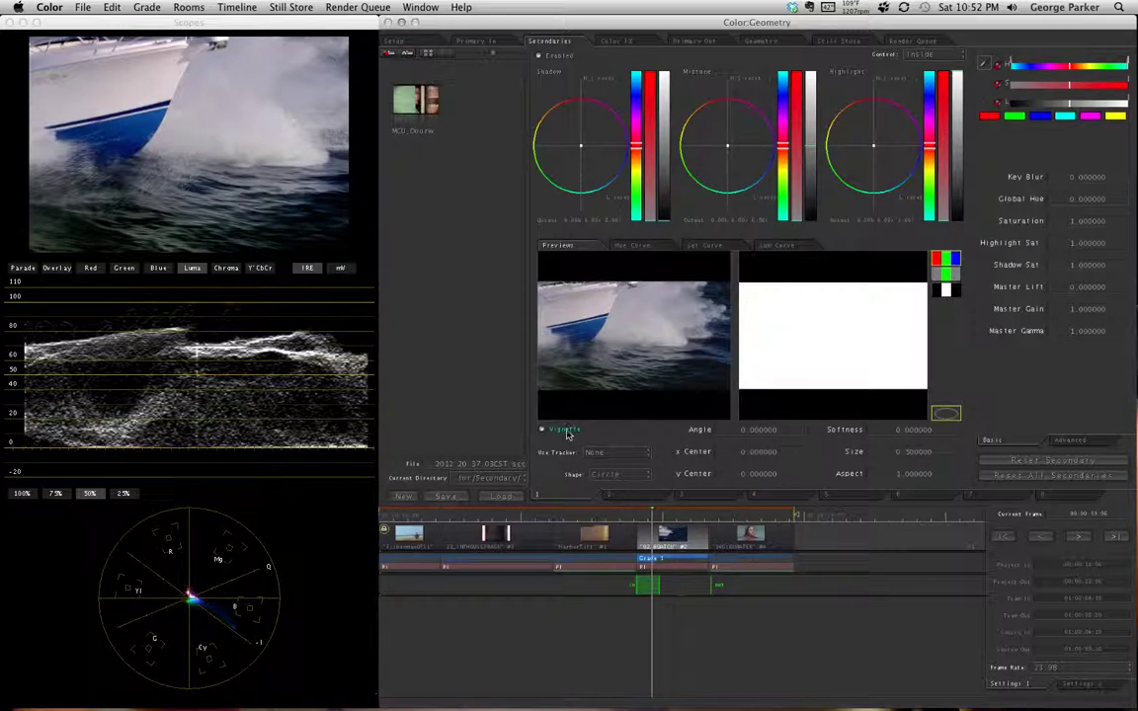
# - Enable a circle vignette shrunk to 0.290816 over the bow and push its midtones toward magenta
pyautogui.click(542, 430)
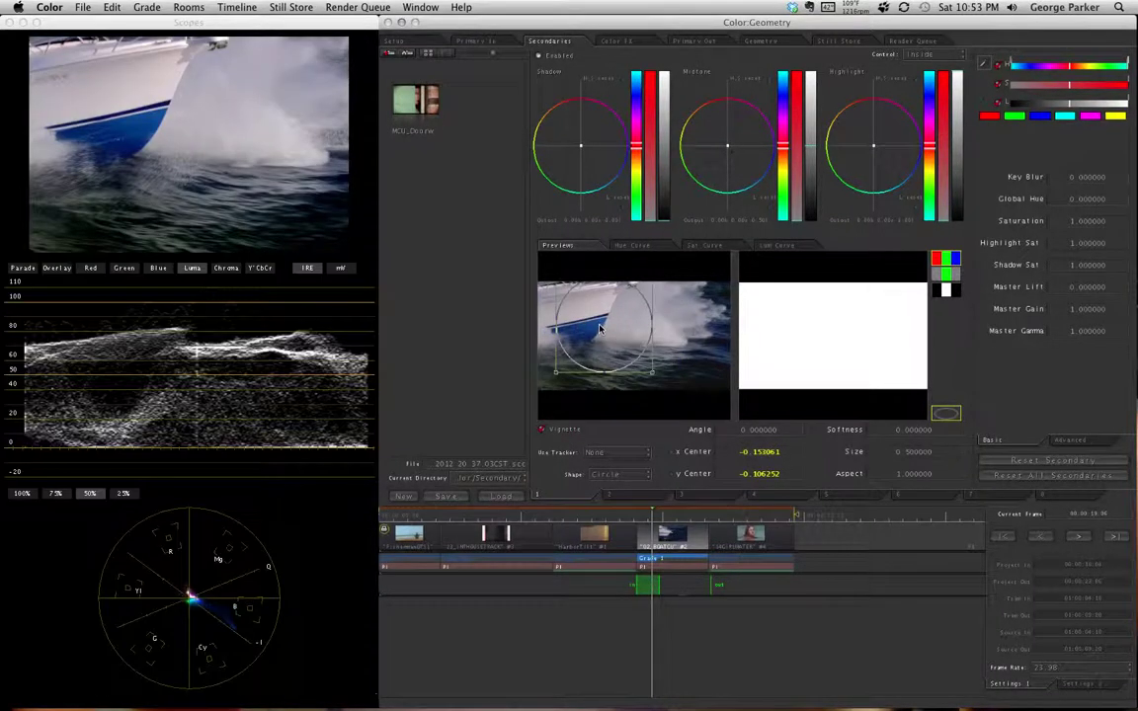
pyautogui.moveTo(605, 332)
pyautogui.mouseDown()
pyautogui.moveTo(591, 341)
pyautogui.moveTo(612, 341)
pyautogui.moveTo(605, 316)
pyautogui.mouseUp()
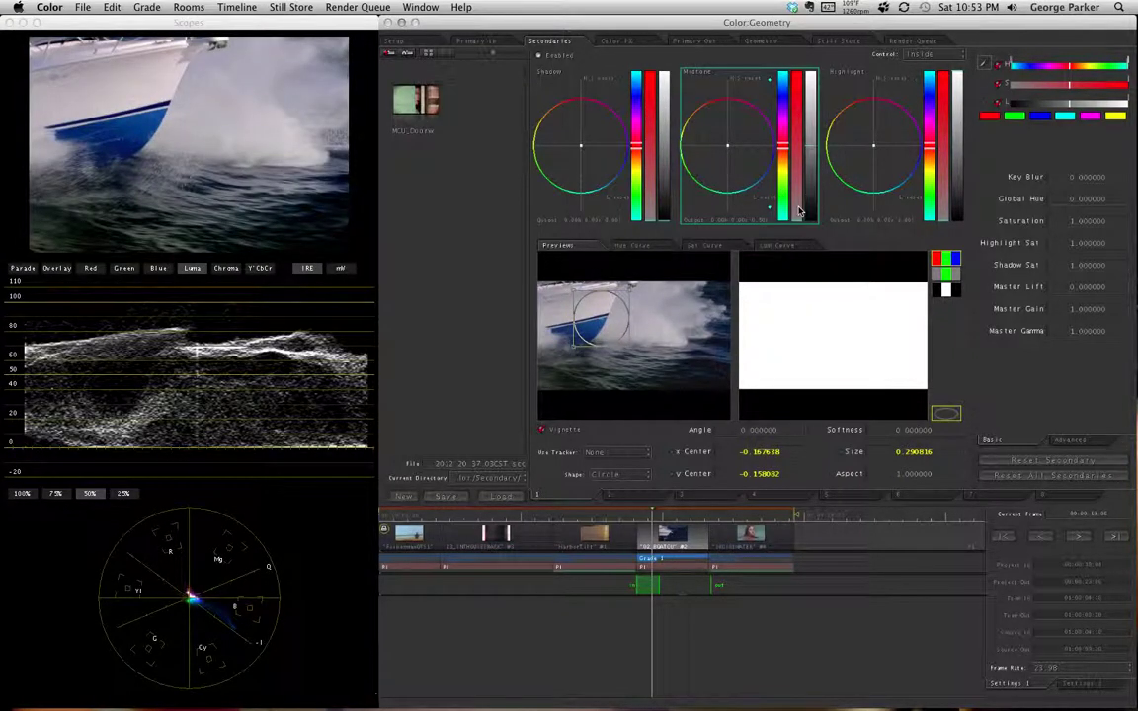
pyautogui.click(728, 146)
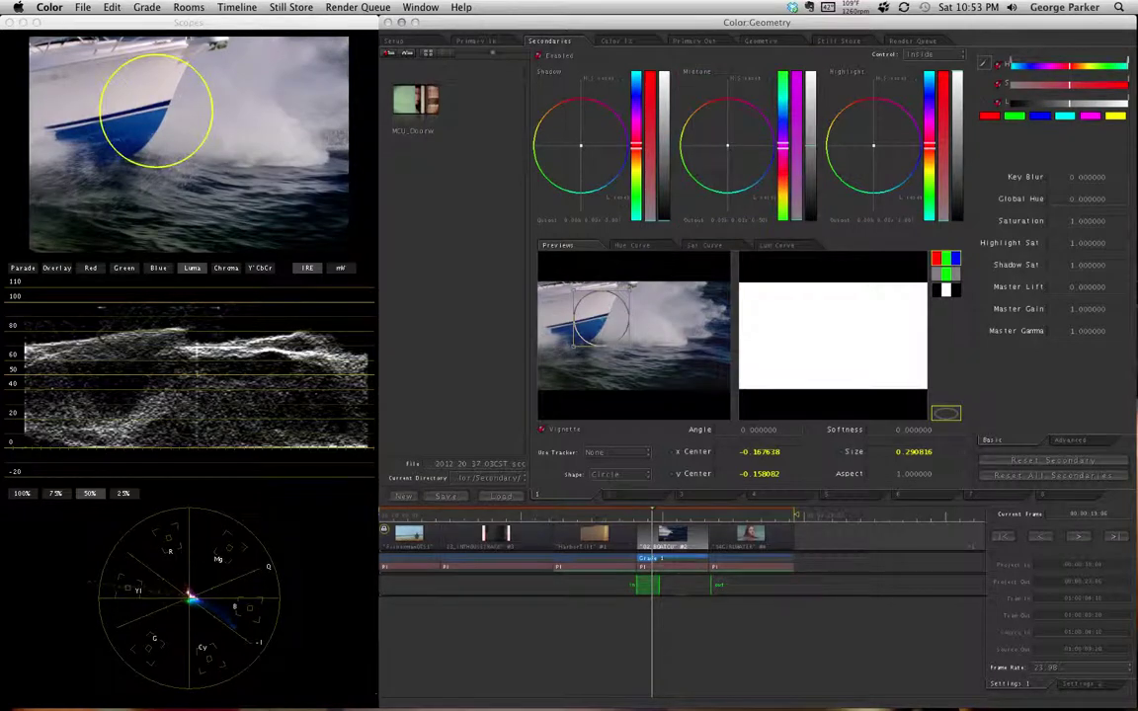
pyautogui.moveTo(729, 146); pyautogui.dragTo(764, 117)
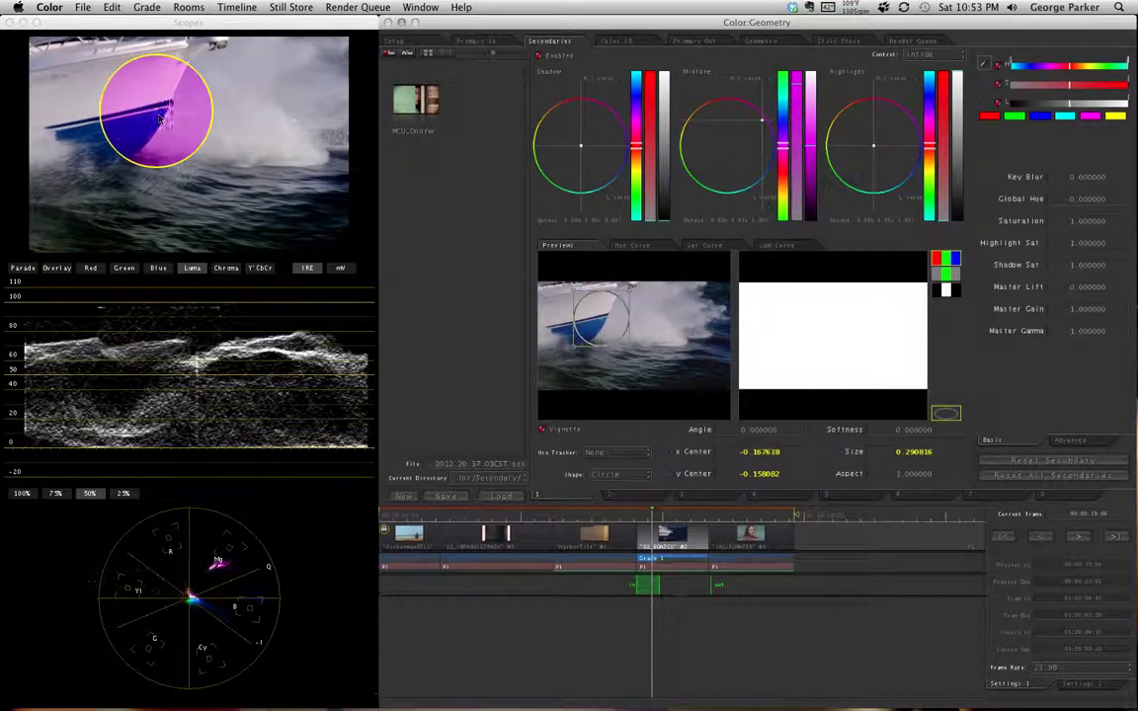
pyautogui.click(617, 451)
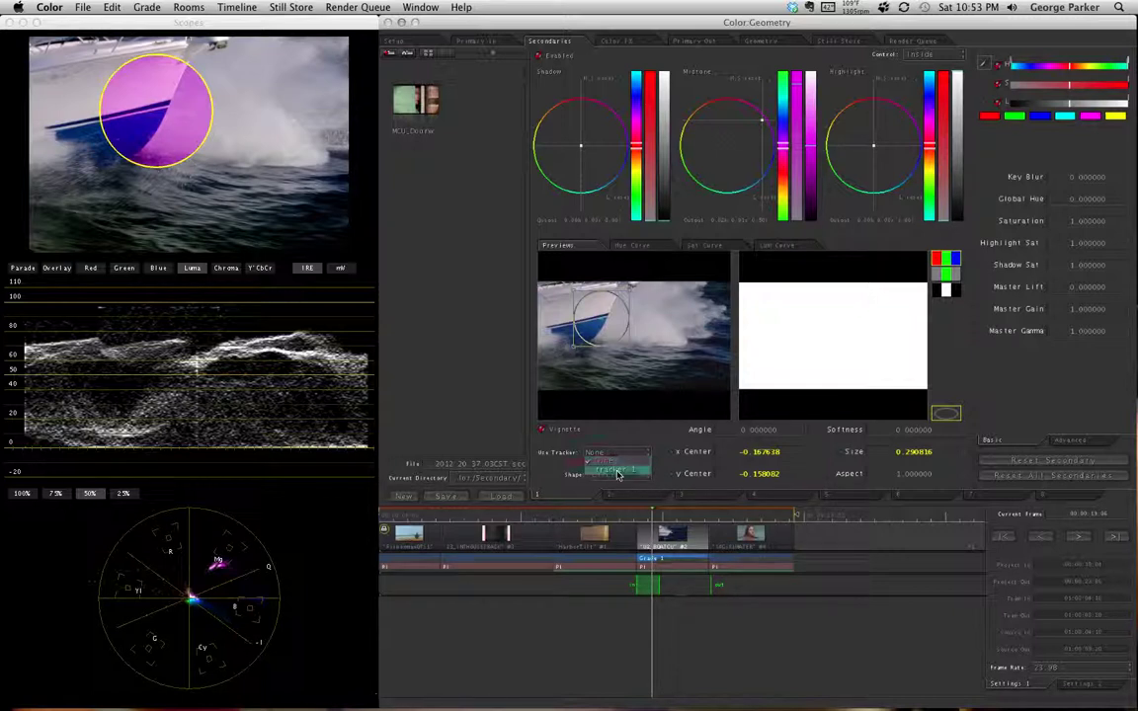
# - Link the vignette to Tracker 1, re-centre it on the bow, and scrub to confirm it follows
pyautogui.click(611, 468)
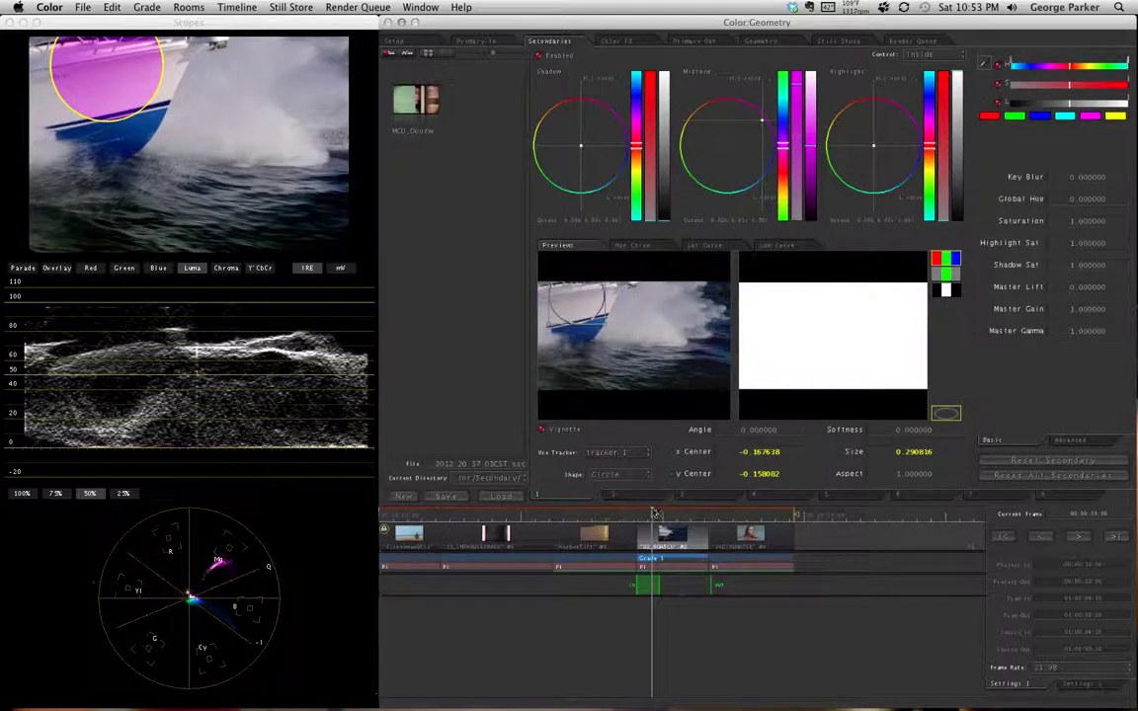
pyautogui.click(640, 516)
pyautogui.moveTo(641, 516); pyautogui.dragTo(636, 516)
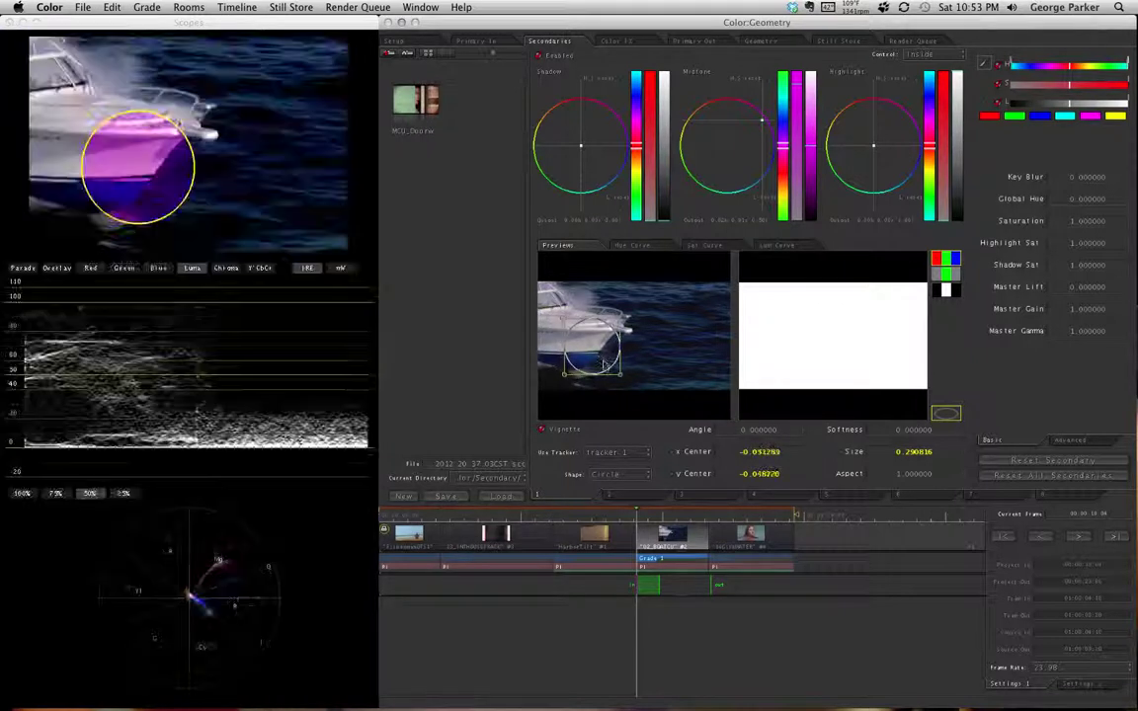
pyautogui.moveTo(603, 365); pyautogui.dragTo(613, 370)
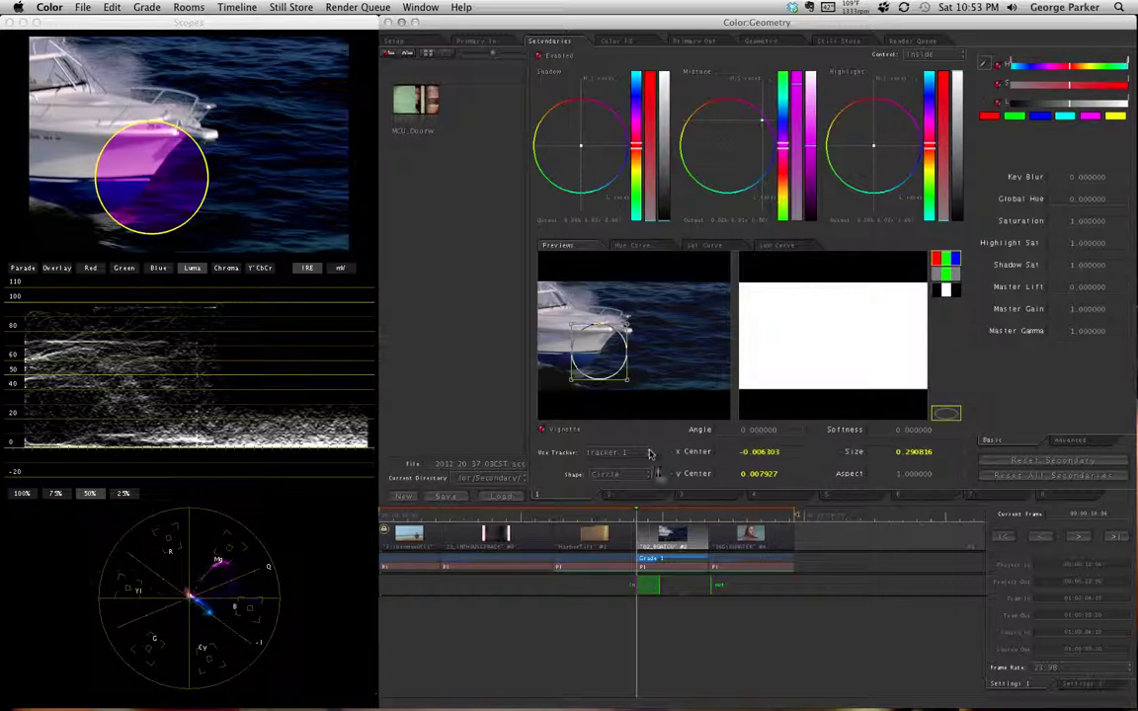
pyautogui.click(653, 516)
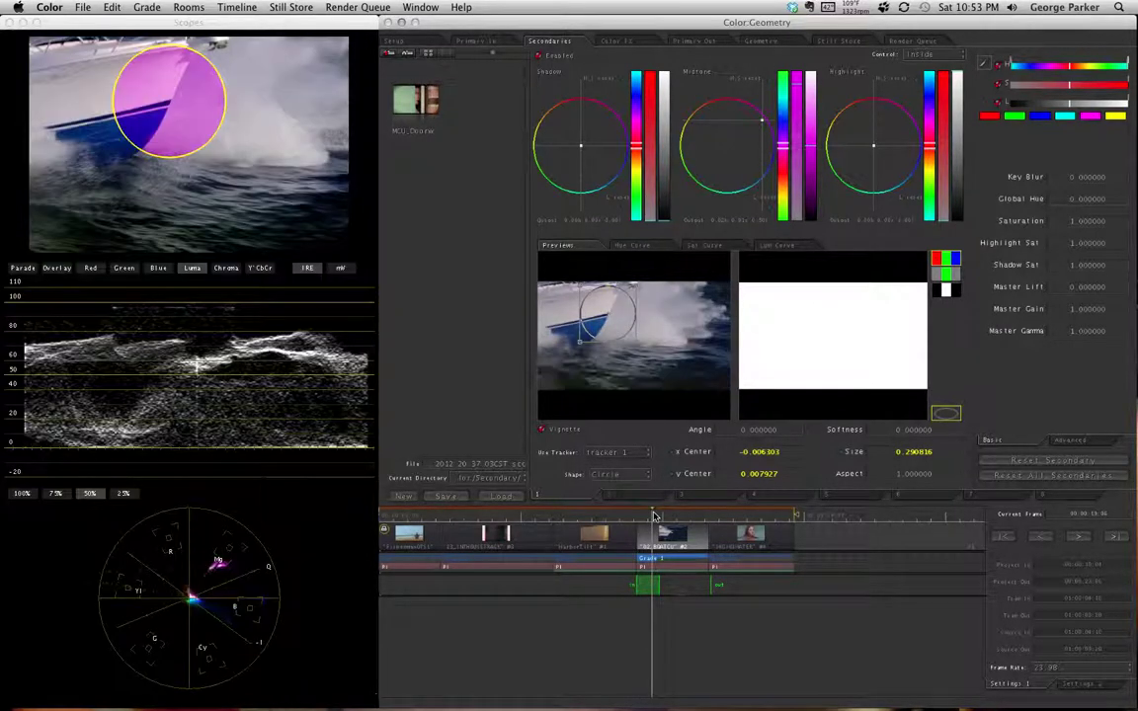
pyautogui.moveTo(652, 516); pyautogui.dragTo(681, 519)
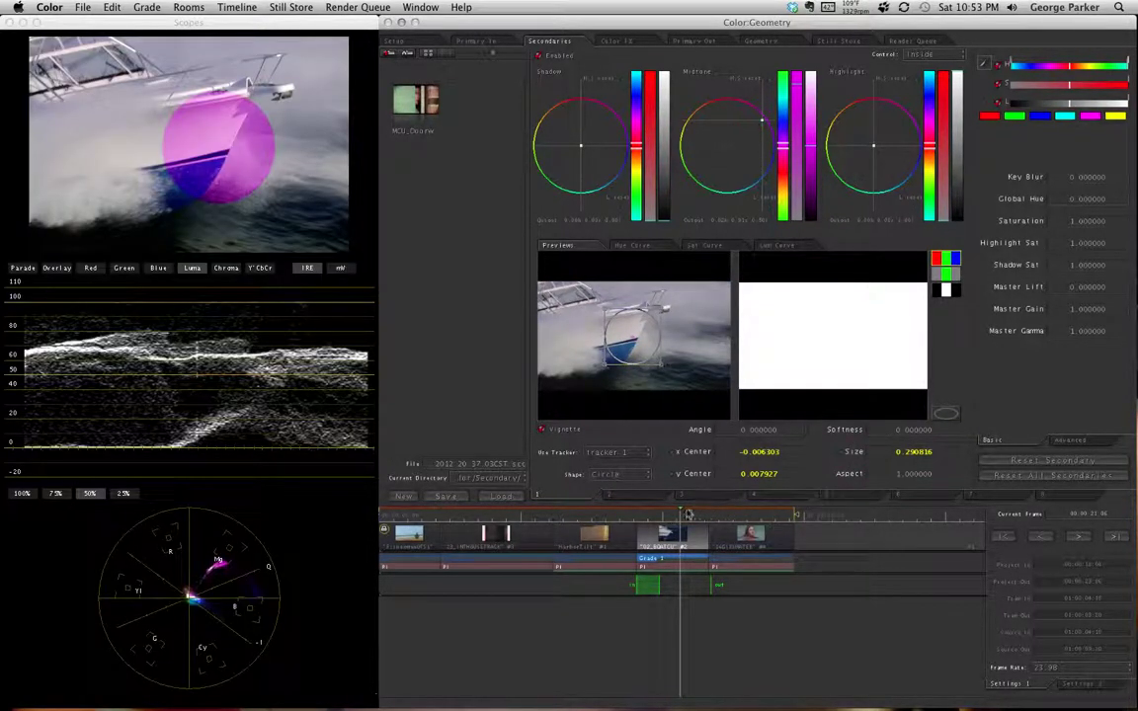
pyautogui.moveTo(681, 514)
pyautogui.mouseDown()
pyautogui.moveTo(647, 516)
pyautogui.moveTo(662, 520)
pyautogui.mouseUp()
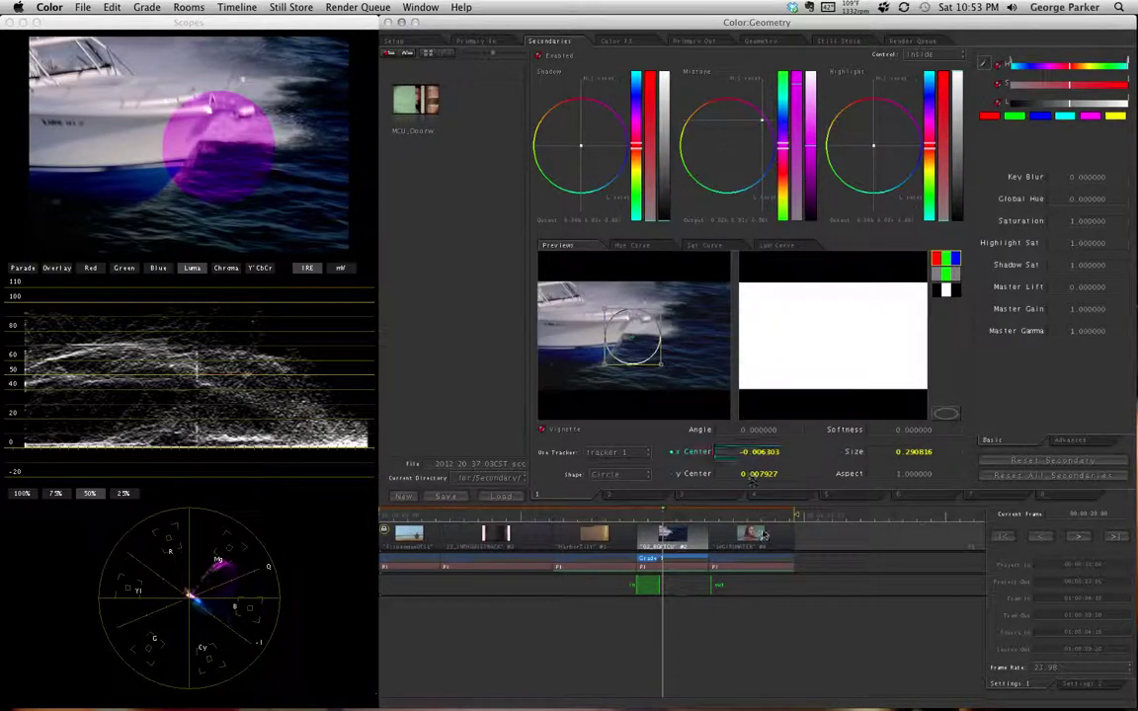